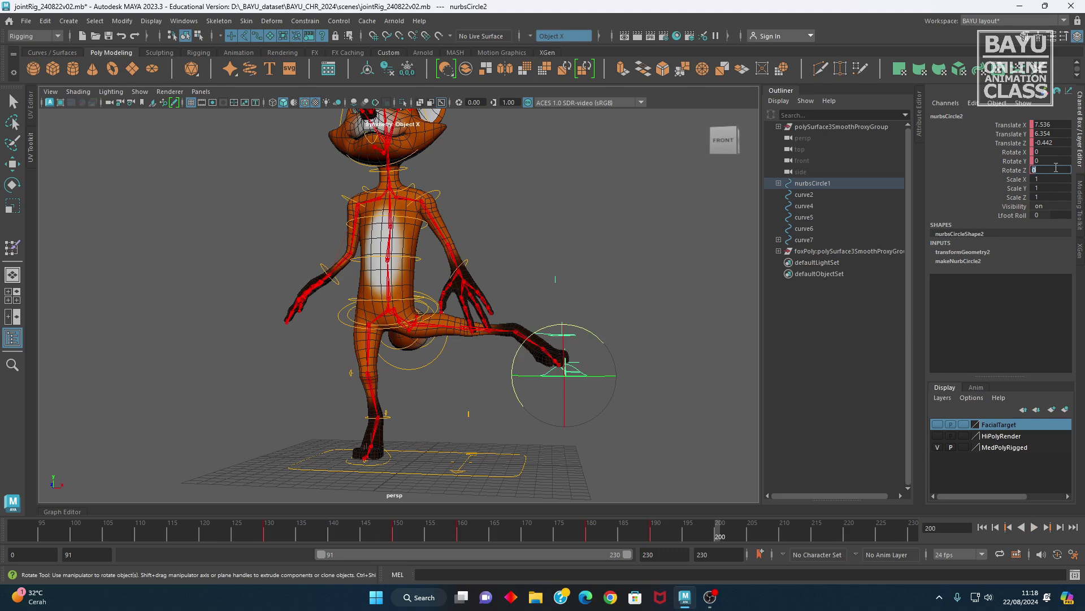
# Key Rotate X, Y and Z of the left foot control at frame 200
pyautogui.keyDown('alt'); pyautogui.moveTo(611, 417); pyautogui.dragTo(644, 400); pyautogui.keyUp('alt')
pyautogui.moveTo(1016, 152); pyautogui.dragTo(1005, 167)
pyautogui.rightClick(1004, 165)
pyautogui.click(1004, 181)
pyautogui.rightClick(1003, 180)
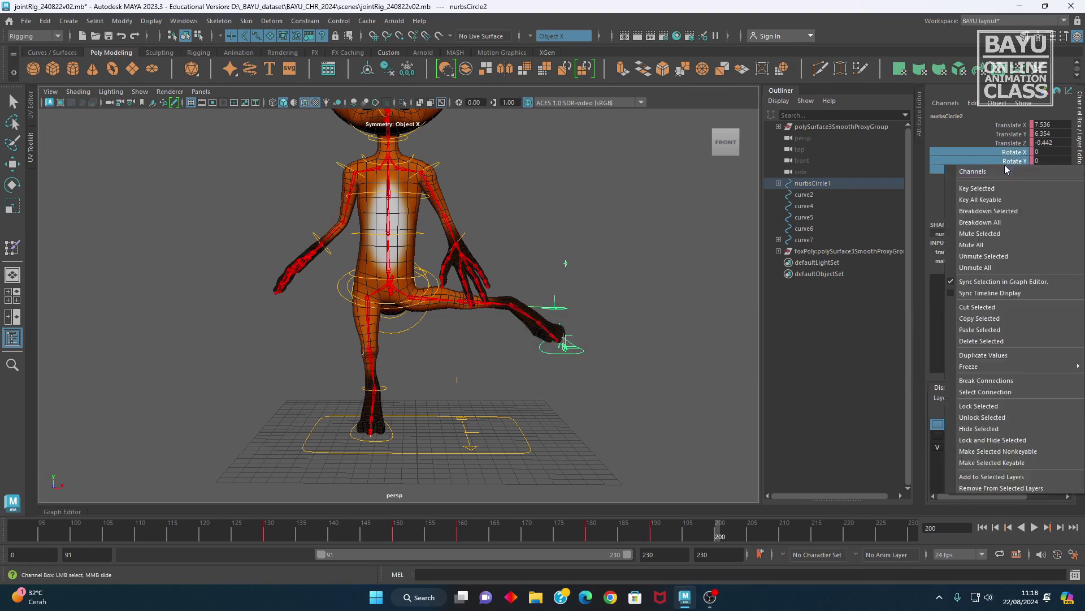
pyautogui.click(1004, 184)
# Set the left foot control's Translate and Rotate channels to 0 and key them at frame 200
pyautogui.keyDown('alt'); pyautogui.moveTo(580, 447); pyautogui.dragTo(573, 415); pyautogui.keyUp('alt')
pyautogui.press('w')
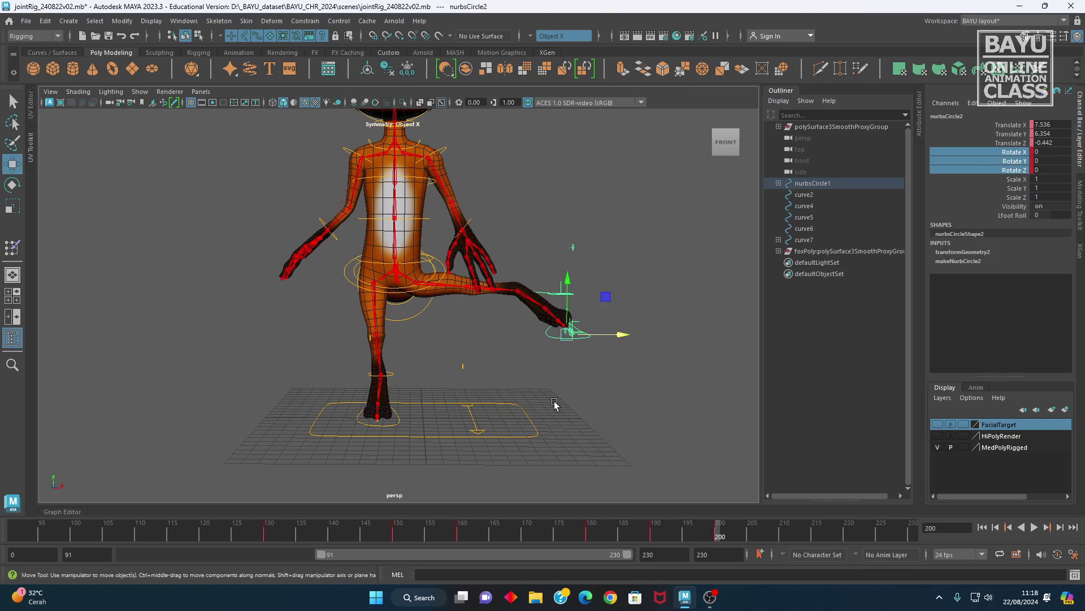
pyautogui.moveTo(596, 302); pyautogui.dragTo(499, 384)
pyautogui.moveTo(1051, 124); pyautogui.dragTo(1013, 169)
pyautogui.write('0')
pyautogui.press('Return')
pyautogui.rightClick(1013, 169)
pyautogui.click(1015, 177)
pyautogui.keyDown('alt'); pyautogui.moveTo(516, 324); pyautogui.dragTo(511, 356); pyautogui.keyUp('alt')
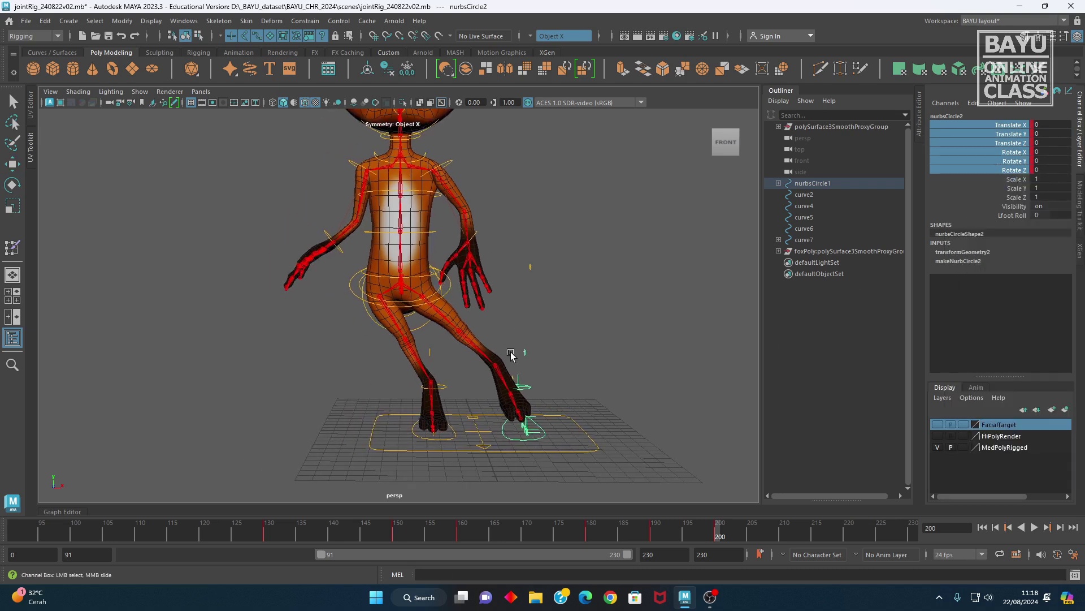
# Set the PELVIS02_nurbs control's Translate X to 0 and key its Translate channels at frame 200
pyautogui.click(353, 291)
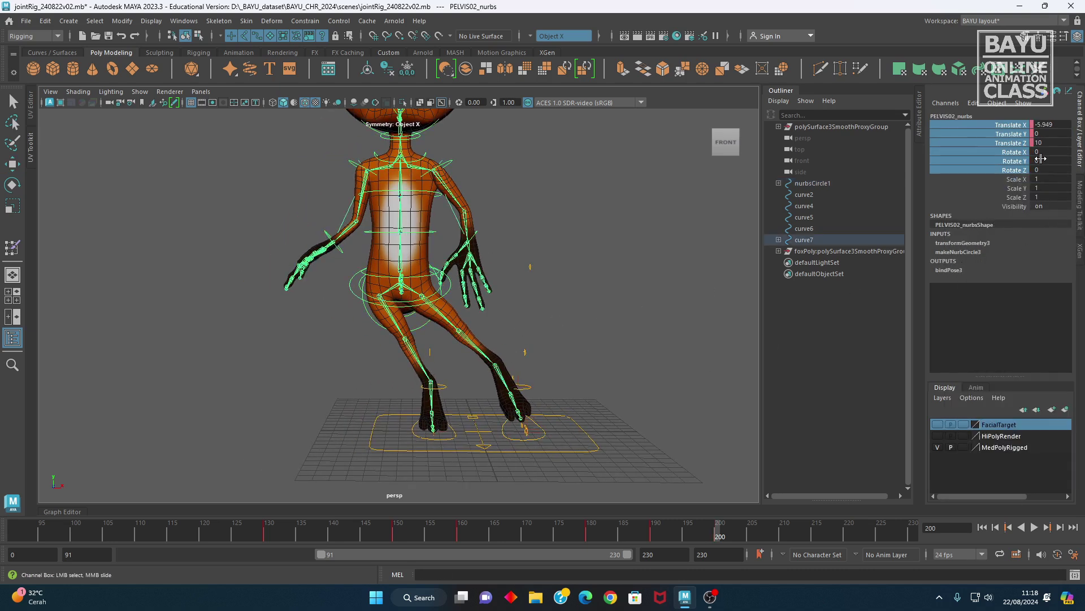
pyautogui.keyDown('alt'); pyautogui.moveTo(446, 351); pyautogui.dragTo(448, 359, button='middle'); pyautogui.keyUp('alt')
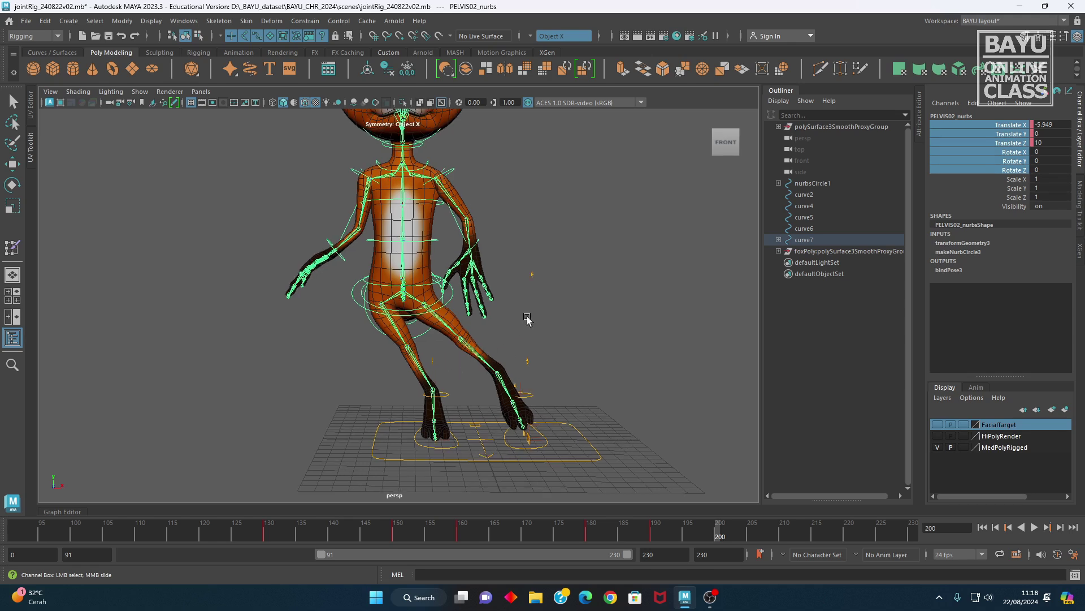
pyautogui.doubleClick(1051, 124)
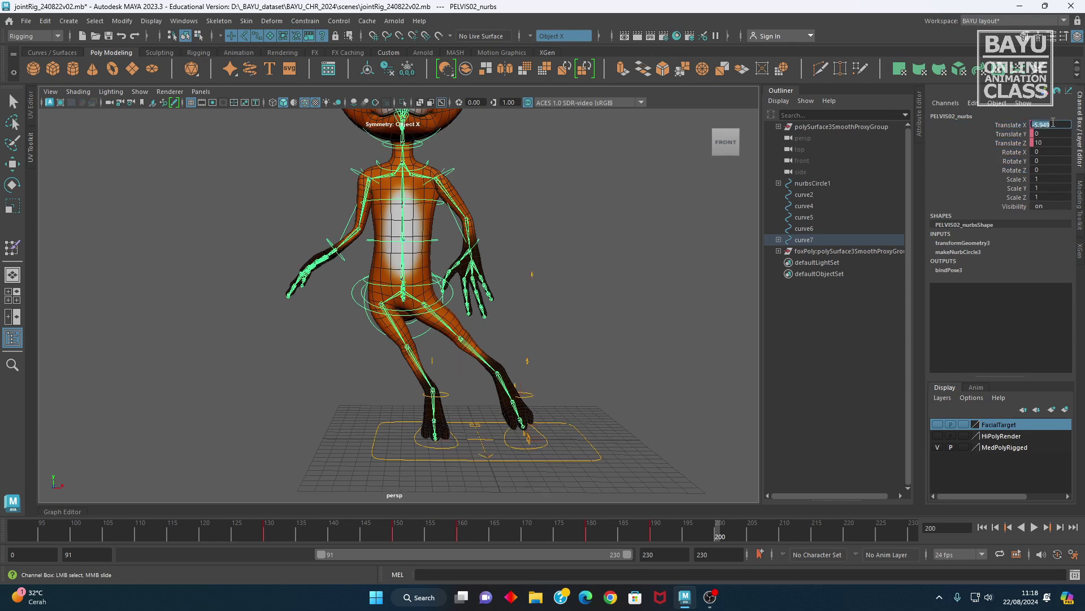
pyautogui.write('0')
pyautogui.press('Return')
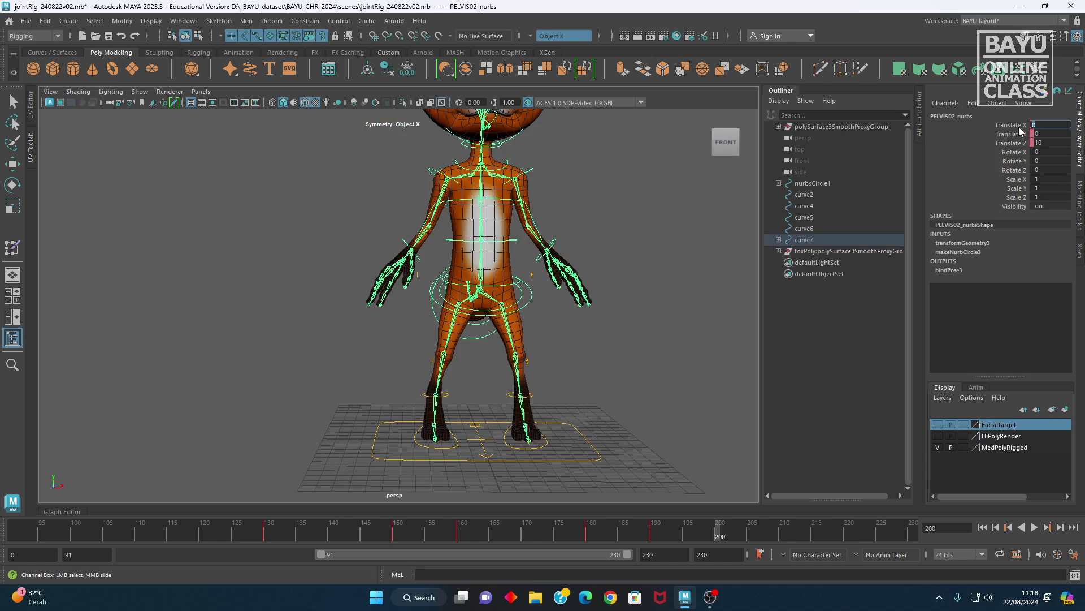
pyautogui.moveTo(1019, 126); pyautogui.dragTo(1019, 143)
pyautogui.rightClick(999, 135)
pyautogui.click(988, 155)
# Scrub the timeline up to frame 180 to review the fox's leg movement
pyautogui.keyDown('alt'); pyautogui.moveTo(544, 399); pyautogui.dragTo(497, 390); pyautogui.keyUp('alt')
pyautogui.keyDown('alt'); pyautogui.moveTo(616, 390); pyautogui.dragTo(548, 412, button='middle'); pyautogui.keyUp('alt')
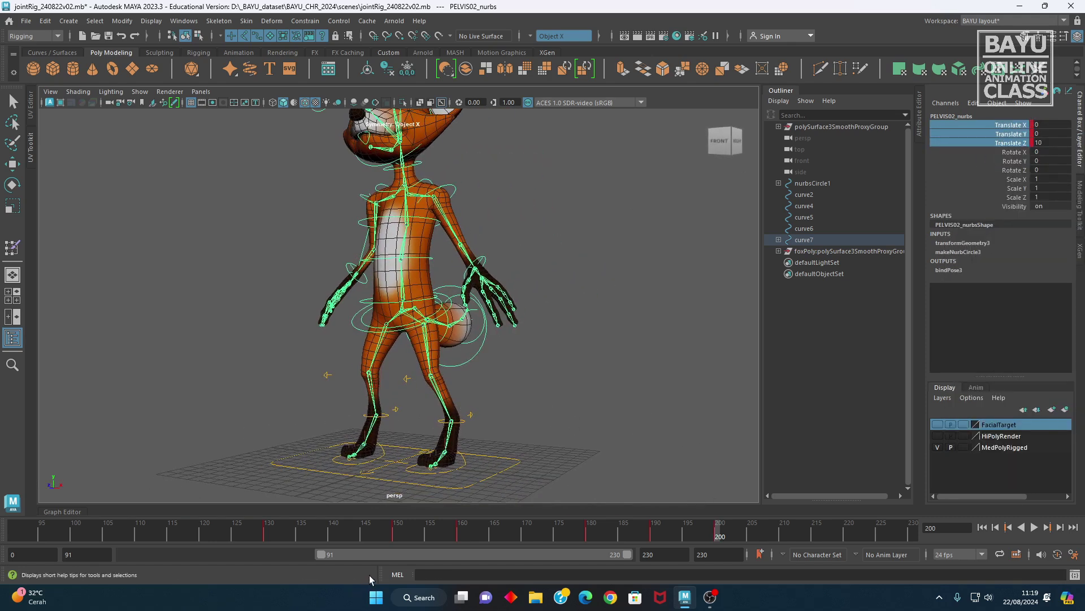
pyautogui.moveTo(286, 532); pyautogui.dragTo(424, 538)
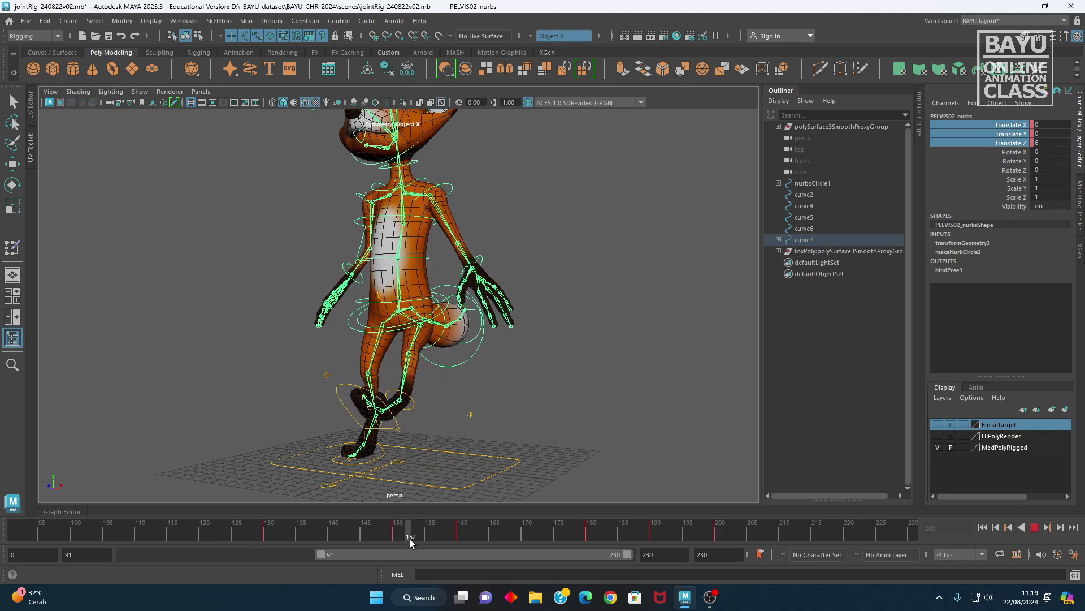
pyautogui.moveTo(454, 541); pyautogui.dragTo(589, 548)
pyautogui.keyDown('alt'); pyautogui.moveTo(498, 430); pyautogui.dragTo(527, 440); pyautogui.keyUp('alt')
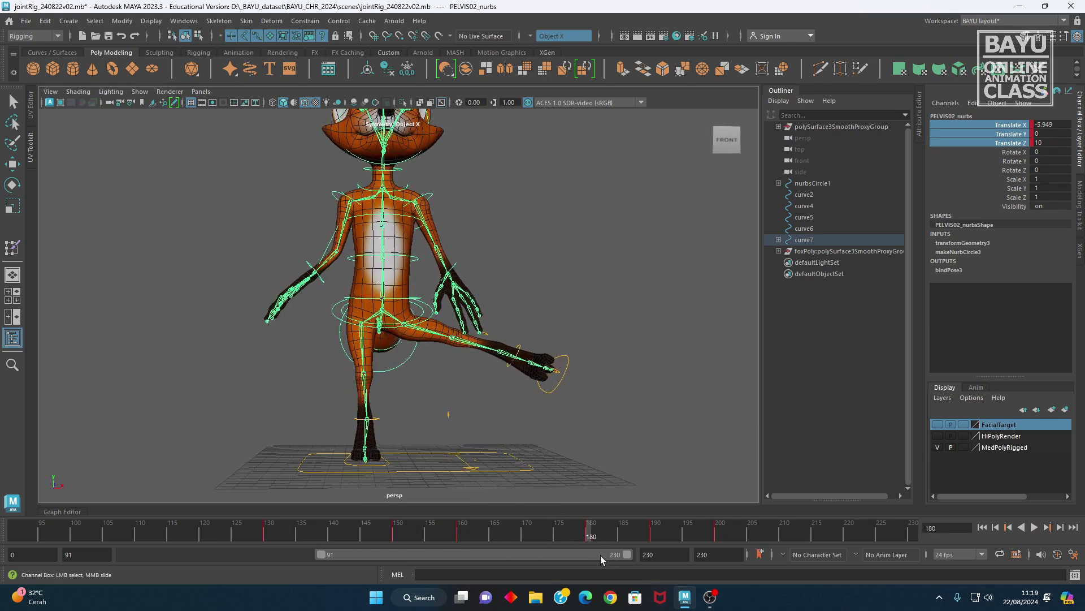
pyautogui.moveTo(589, 538)
pyautogui.mouseDown()
pyautogui.moveTo(670, 545)
pyautogui.moveTo(588, 546)
pyautogui.mouseUp()
# Set the left foot control's Rotate Z to 60 at frame 190 and key its Translate and Rotate channels
pyautogui.click(553, 390)
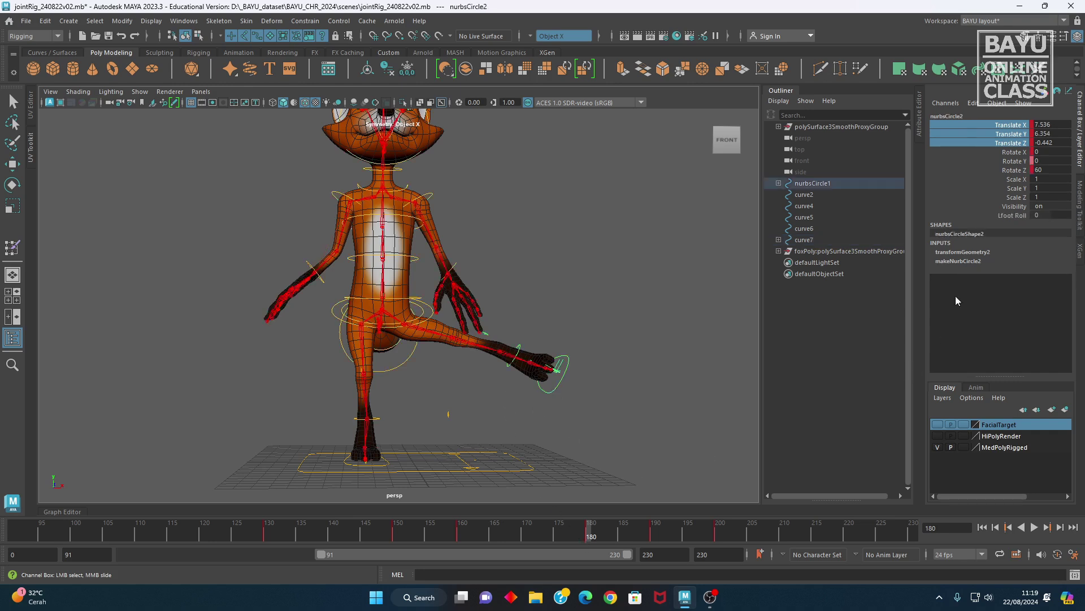
pyautogui.moveTo(598, 536); pyautogui.dragTo(655, 545)
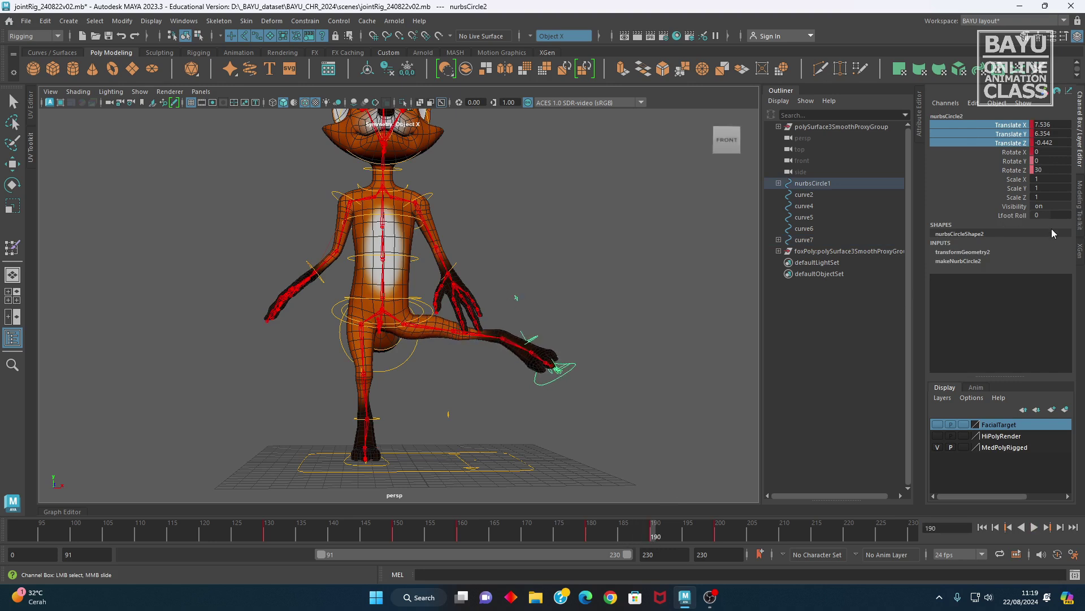
pyautogui.doubleClick(1043, 170)
pyautogui.write('60')
pyautogui.press('Return')
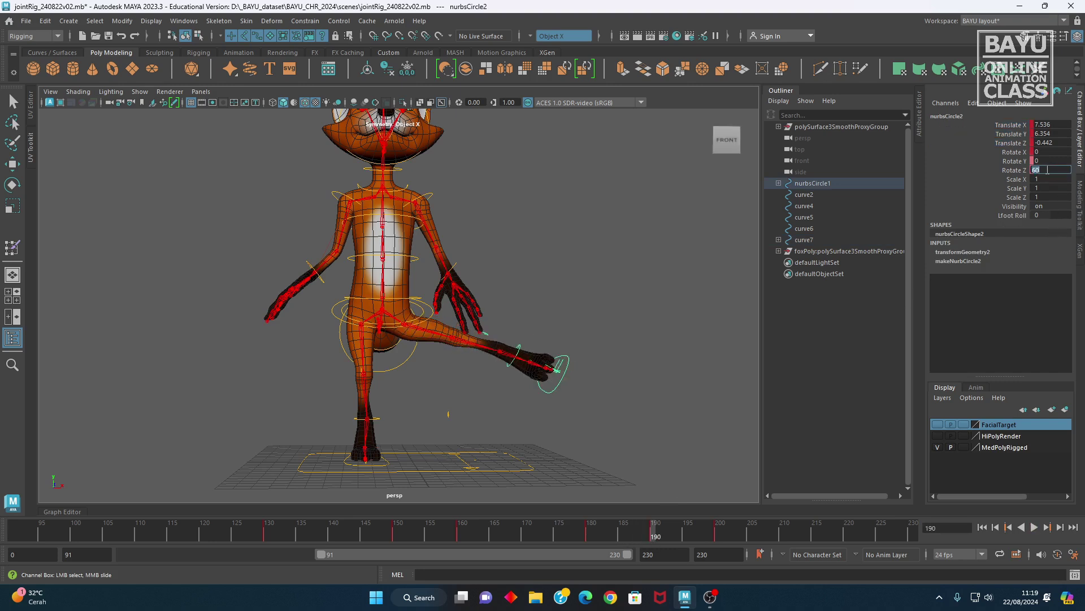
pyautogui.click(1015, 171)
pyautogui.moveTo(1015, 171); pyautogui.dragTo(1013, 129)
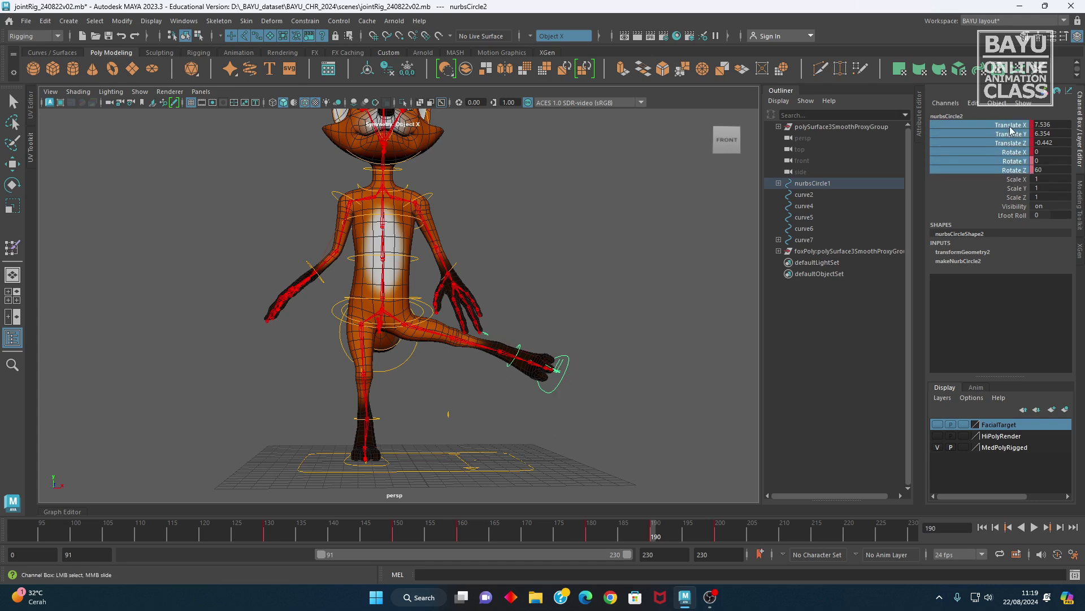
pyautogui.rightClick(1004, 138)
pyautogui.click(1003, 164)
# Scrub from frame 130 to frame 180 to check the timing of the leg movement
pyautogui.moveTo(647, 534); pyautogui.dragTo(268, 534)
pyautogui.moveTo(434, 439)
pyautogui.keyDown('alt'); pyautogui.mouseDown()
pyautogui.moveTo(427, 424)
pyautogui.moveTo(437, 424)
pyautogui.mouseUp(); pyautogui.keyUp('alt')
pyautogui.keyDown('alt'); pyautogui.moveTo(344, 435); pyautogui.dragTo(377, 455); pyautogui.keyUp('alt')
pyautogui.moveTo(269, 537); pyautogui.dragTo(590, 550)
pyautogui.moveTo(450, 417)
pyautogui.keyDown('alt'); pyautogui.mouseDown()
pyautogui.moveTo(538, 416)
pyautogui.moveTo(463, 417)
pyautogui.mouseUp(); pyautogui.keyUp('alt')
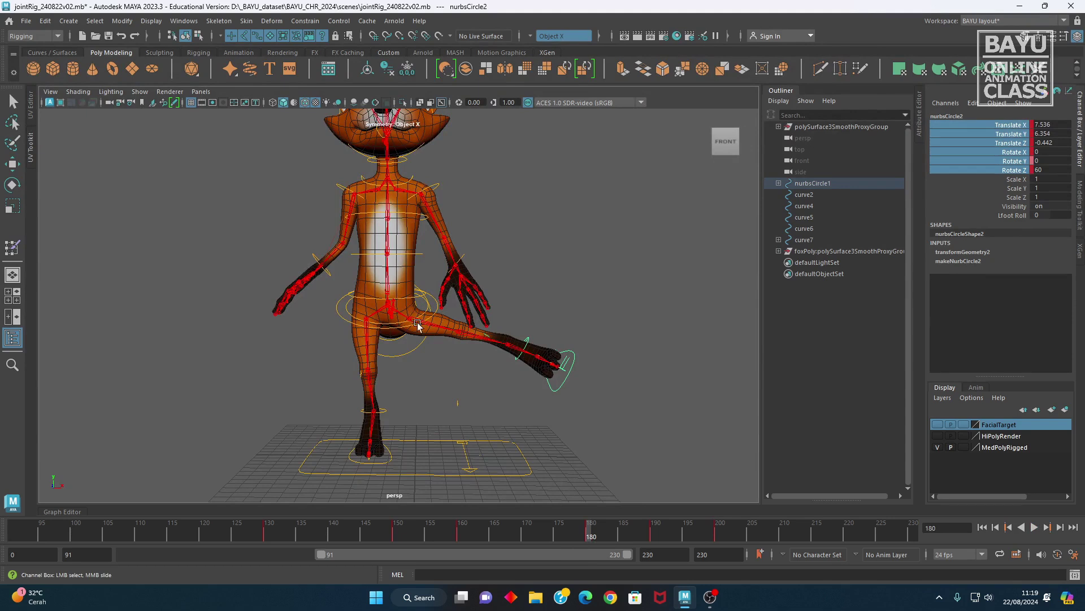
pyautogui.click(348, 315)
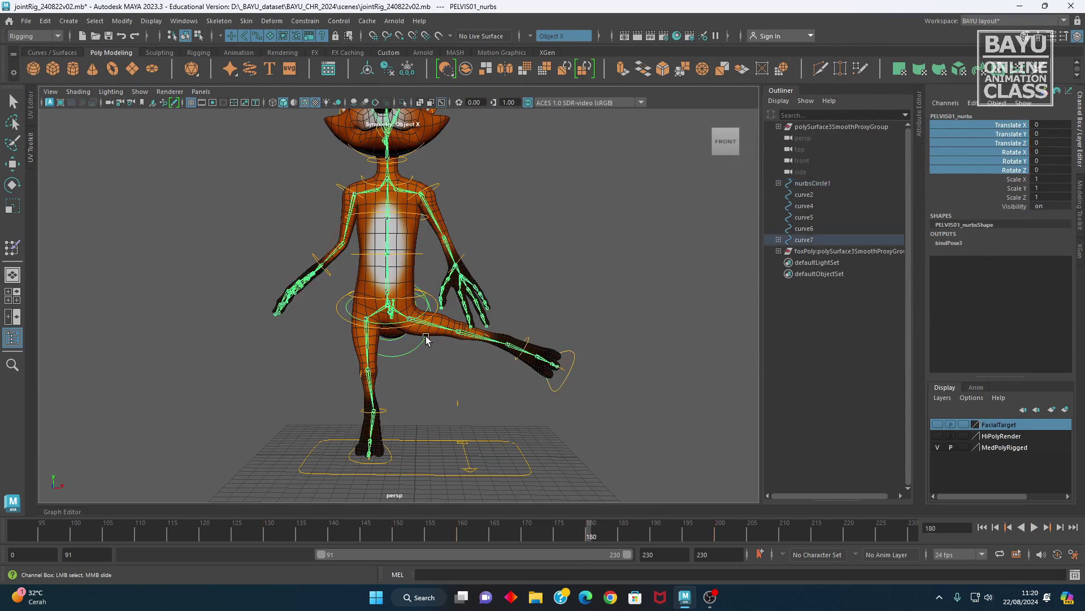
pyautogui.press('w')
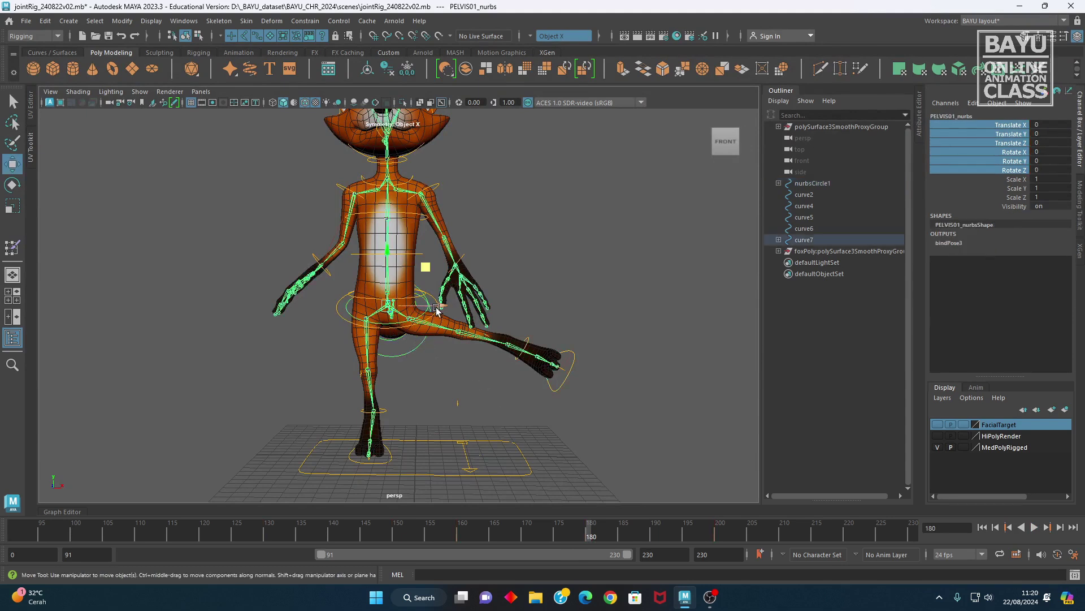
pyautogui.moveTo(434, 309); pyautogui.dragTo(442, 308)
pyautogui.hotkey('ctrl', 'z')
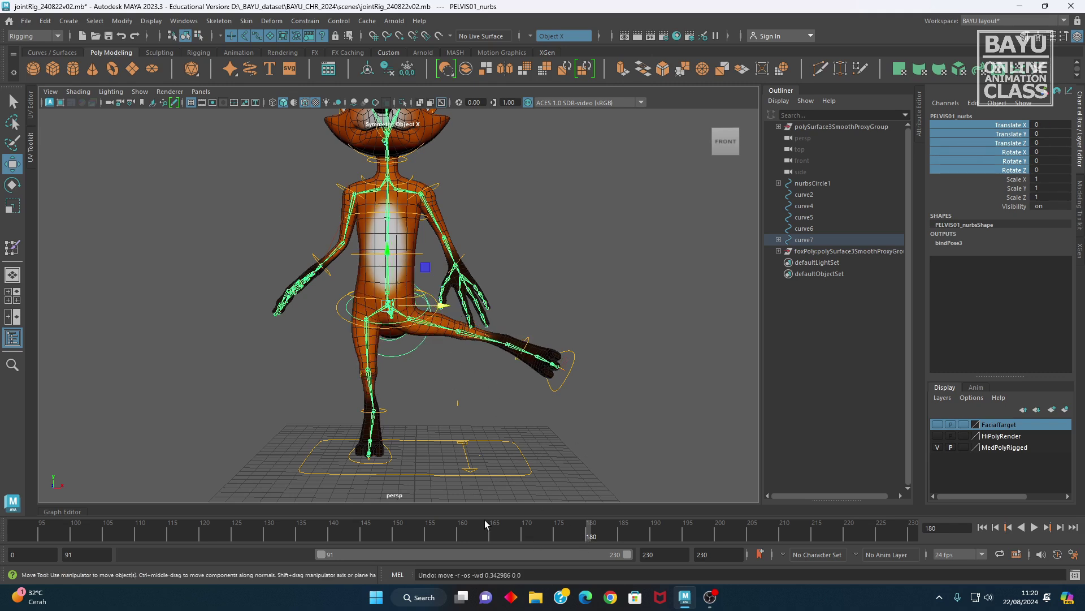
# Key the PELVIS01_nurbs control's Translate X at 0 on frame 160
pyautogui.click(341, 319)
pyautogui.moveTo(590, 538); pyautogui.dragTo(461, 534)
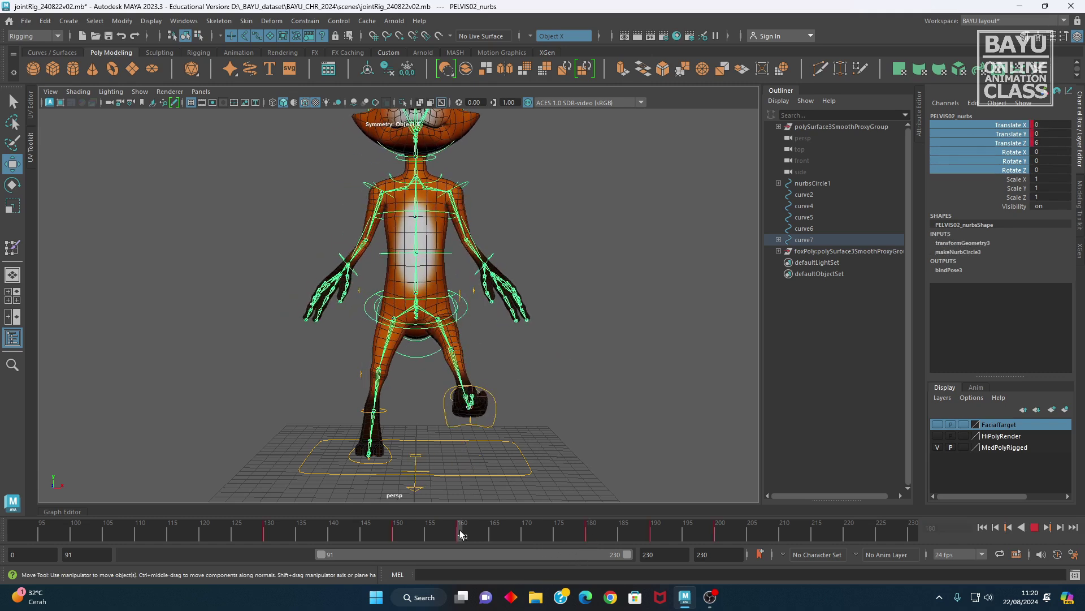
pyautogui.keyDown('alt'); pyautogui.moveTo(418, 348); pyautogui.dragTo(378, 362); pyautogui.keyUp('alt')
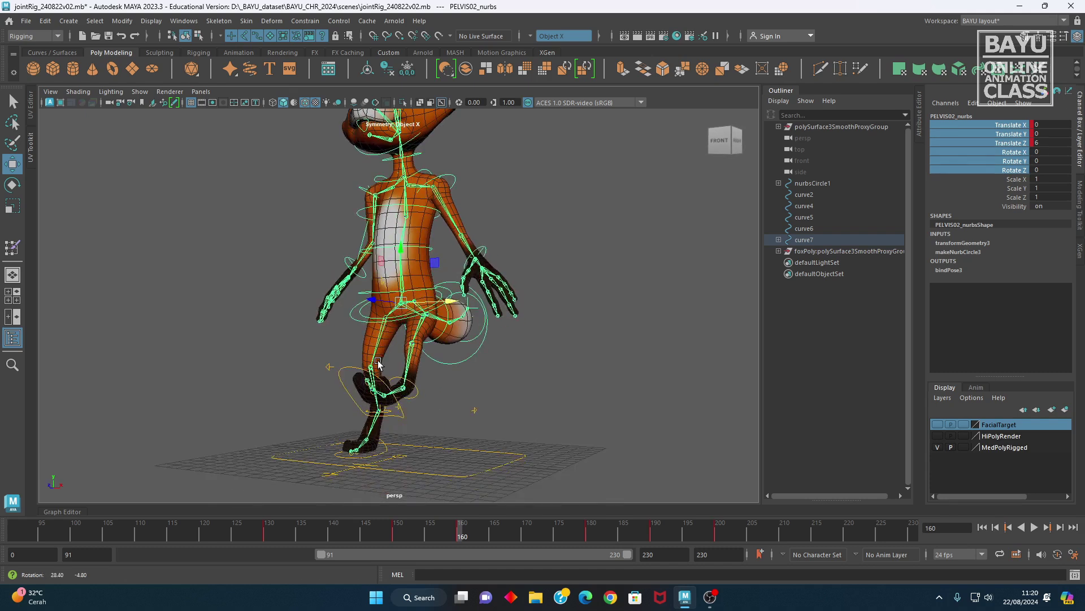
pyautogui.click(363, 314)
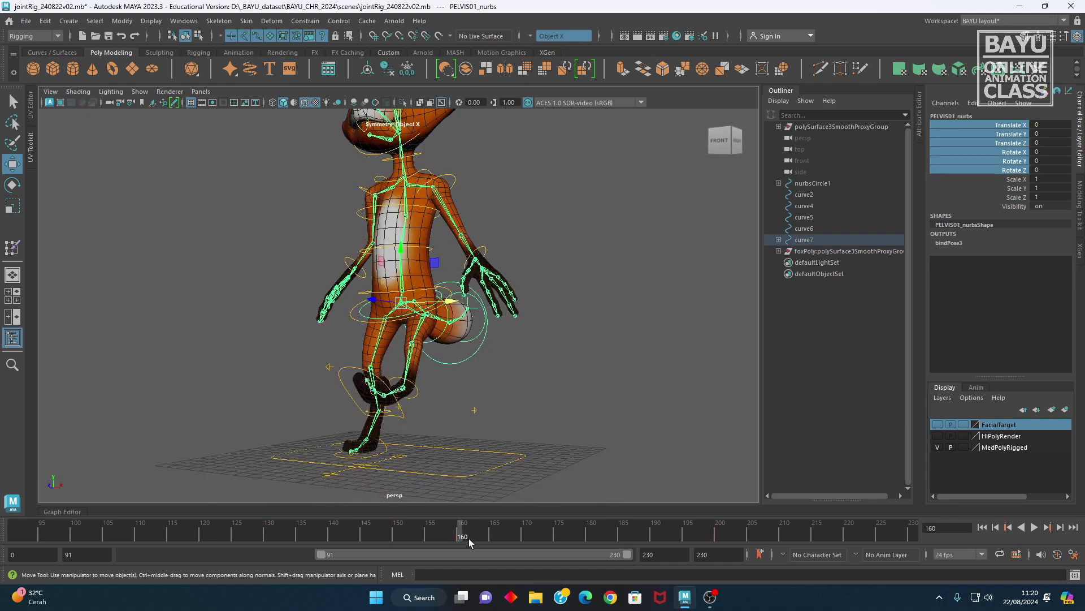
pyautogui.keyDown('alt'); pyautogui.moveTo(460, 378); pyautogui.dragTo(497, 382); pyautogui.keyUp('alt')
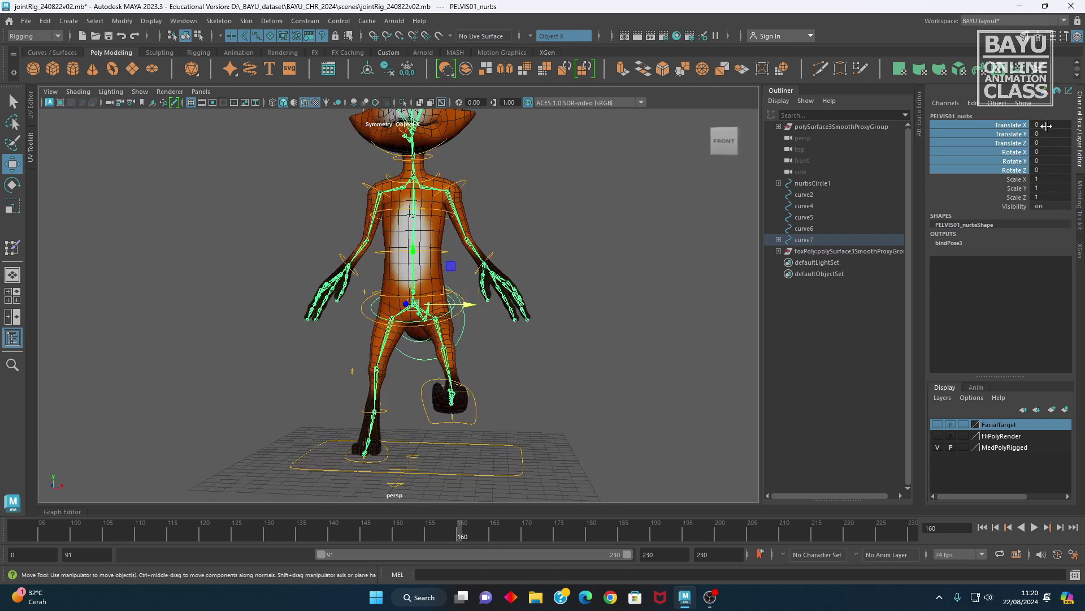
pyautogui.click(1009, 126)
pyautogui.rightClick(1009, 125)
pyautogui.click(1000, 144)
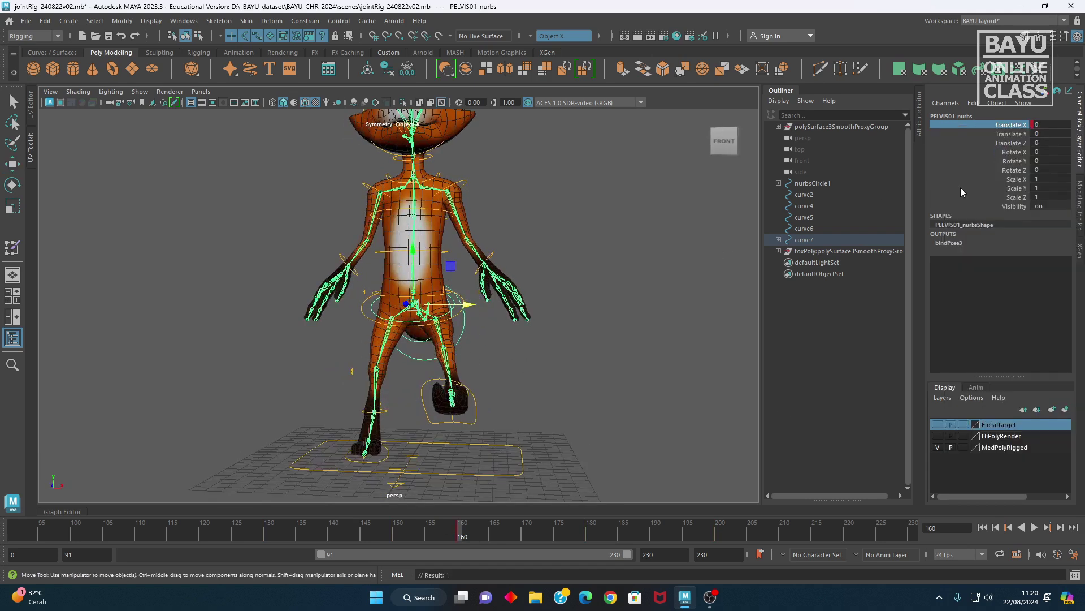
# Shift the PELVIS01_nurbs control to a Translate X of 0.5 at frame 180 and key that channel
pyautogui.moveTo(460, 538); pyautogui.dragTo(591, 546)
pyautogui.keyDown('alt'); pyautogui.moveTo(399, 401); pyautogui.dragTo(420, 406); pyautogui.keyUp('alt')
pyautogui.moveTo(450, 309); pyautogui.dragTo(455, 309)
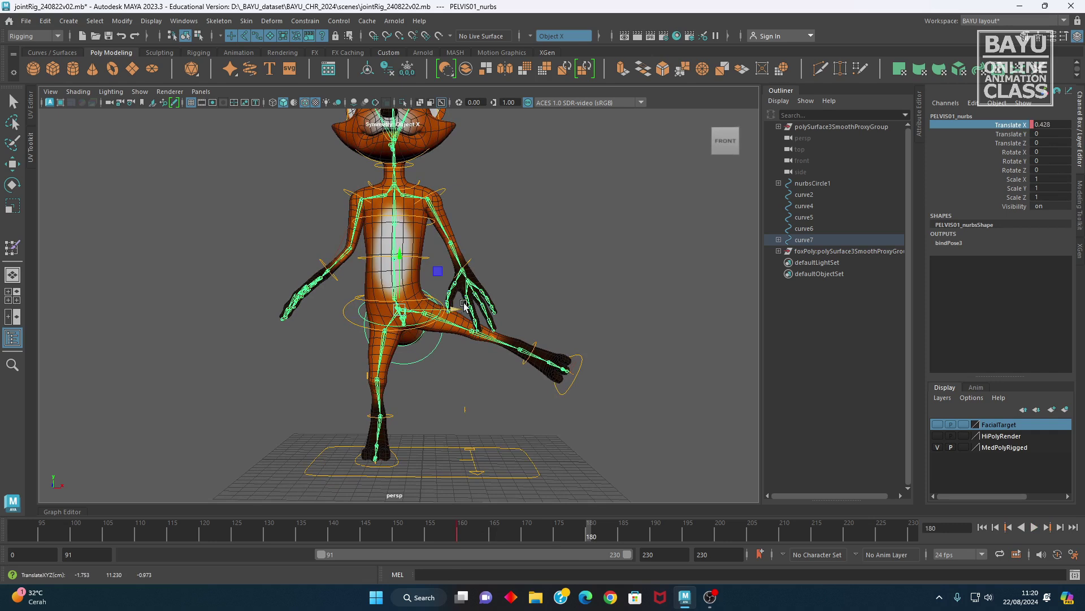
pyautogui.doubleClick(1052, 124)
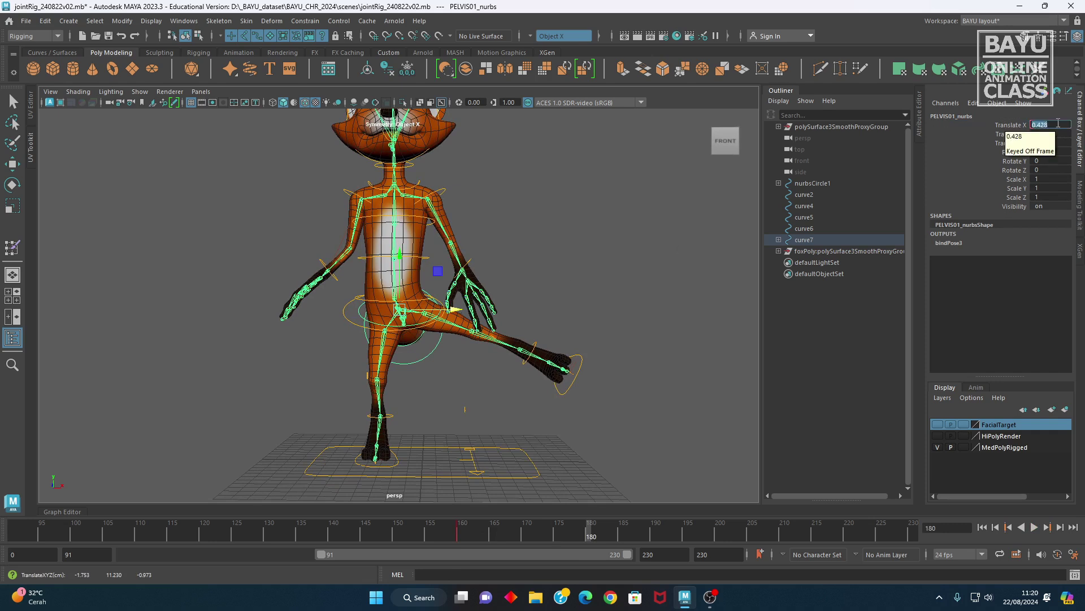
pyautogui.press('Return')
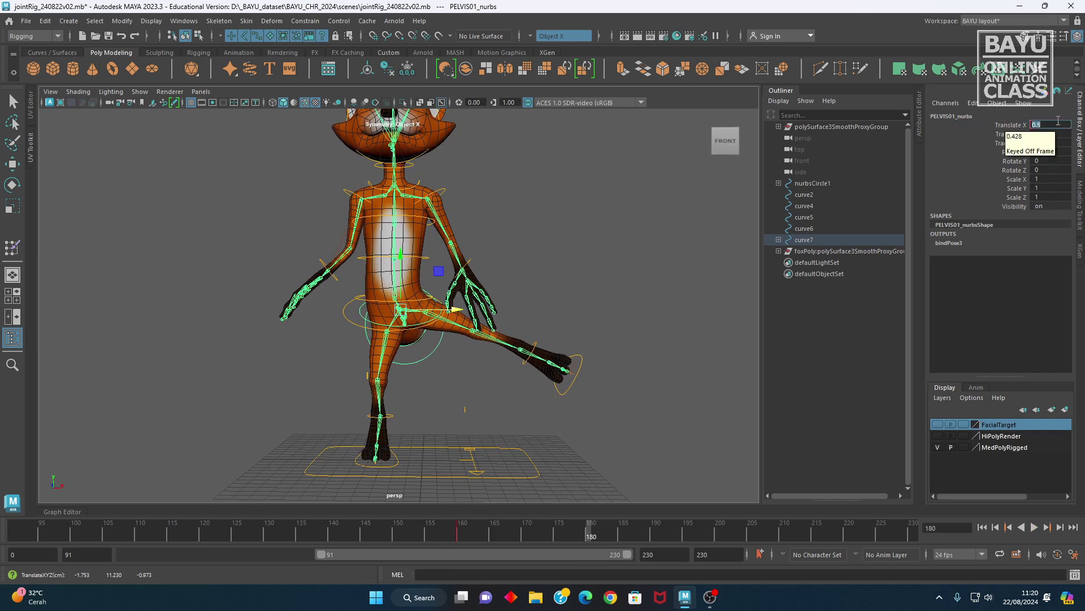
pyautogui.click(1005, 126)
pyautogui.rightClick(1006, 126)
pyautogui.click(999, 149)
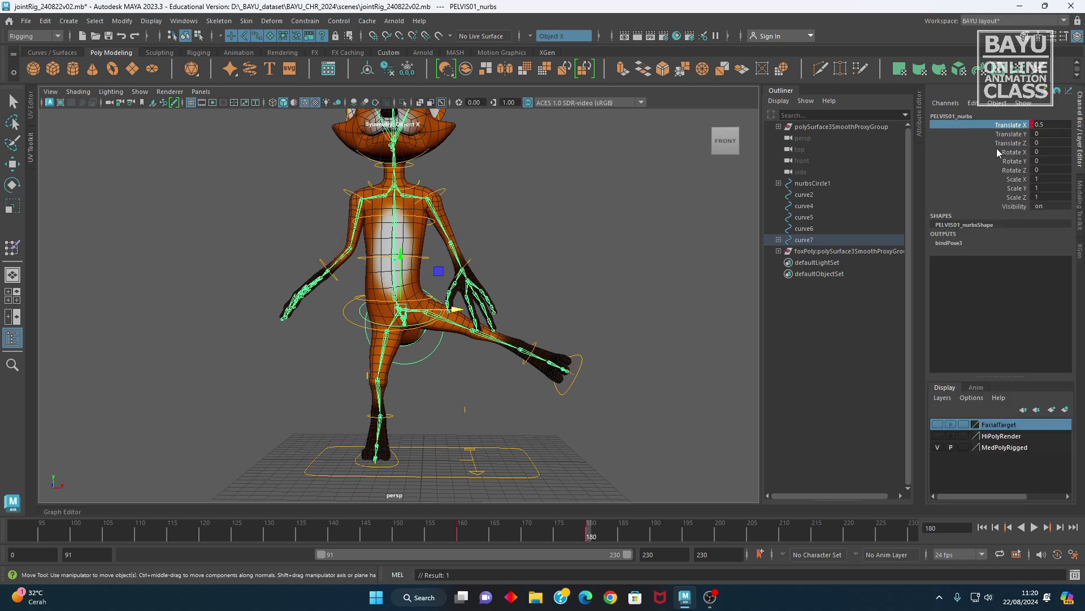
# Key the PELVIS01_nurbs control's Translate X at 0.5 on frame 190
pyautogui.moveTo(590, 539); pyautogui.dragTo(654, 545)
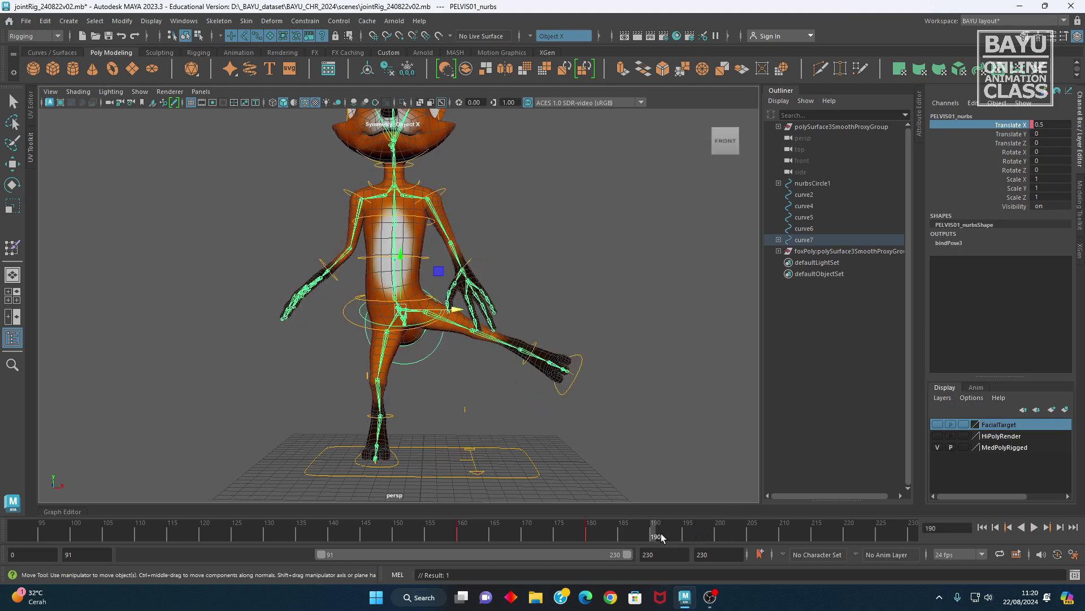
pyautogui.rightClick(1007, 130)
pyautogui.click(1005, 149)
# Set the PELVIS01_nurbs control's Translate X to 0 at frame 200 and key it
pyautogui.moveTo(660, 538); pyautogui.dragTo(716, 540)
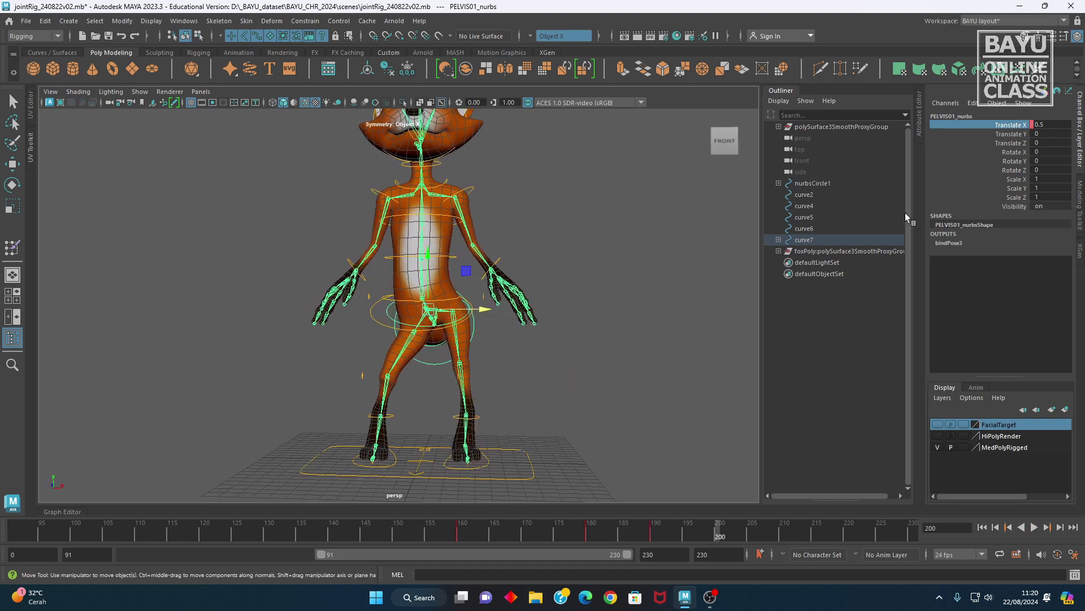
pyautogui.doubleClick(1050, 126)
pyautogui.write('0')
pyautogui.press('Return')
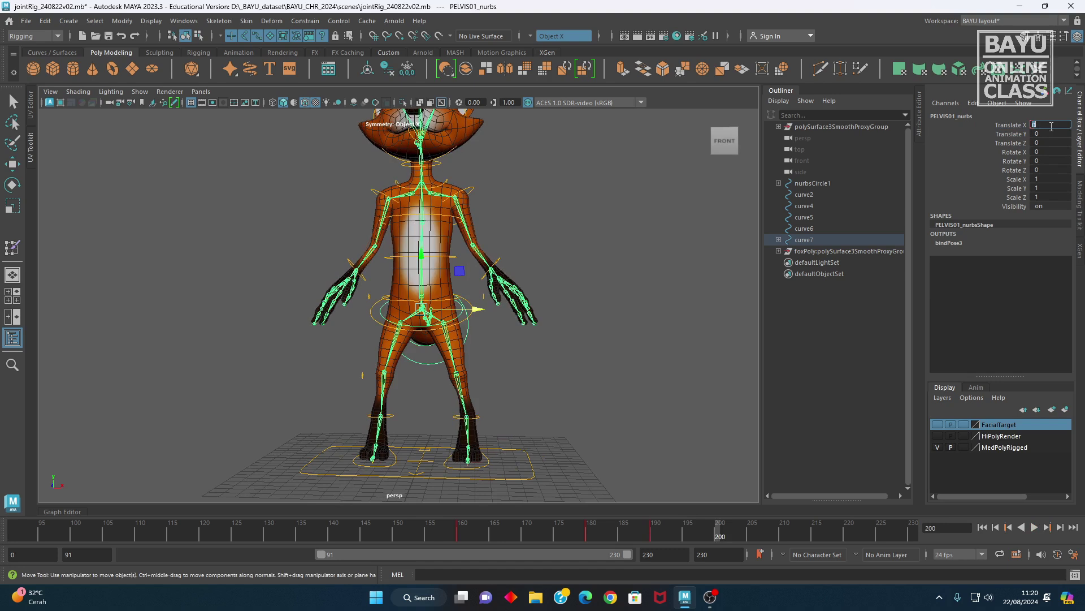
pyautogui.rightClick(989, 126)
pyautogui.click(989, 148)
# Play back and scrub the animation, examining the fox's body and leg movement from the front and side
pyautogui.hotkey('alt', 'v')
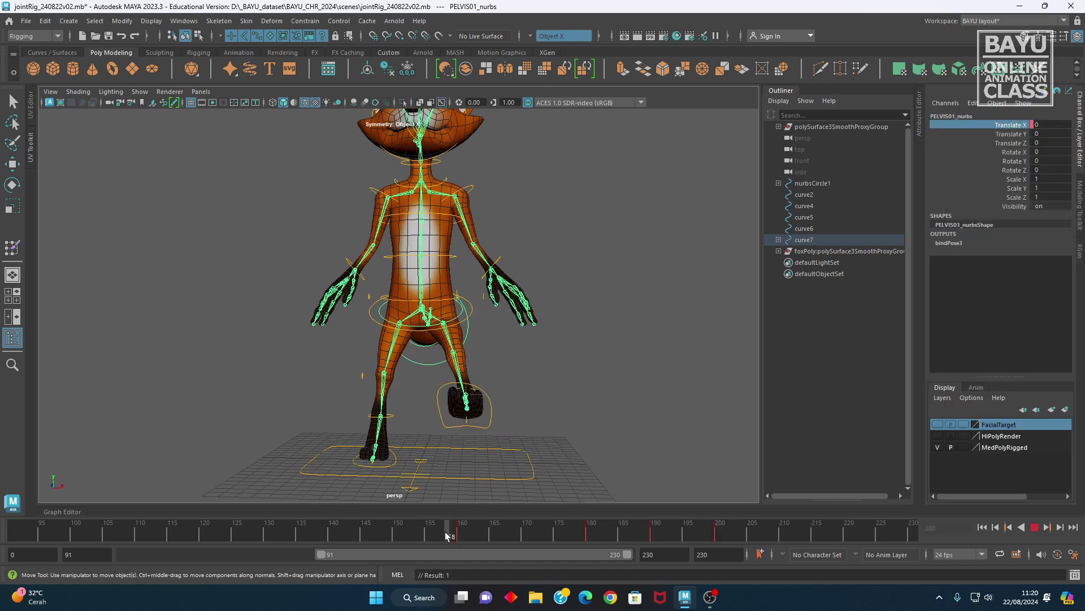
pyautogui.moveTo(404, 525)
pyautogui.mouseDown()
pyautogui.moveTo(765, 541)
pyautogui.moveTo(236, 514)
pyautogui.moveTo(286, 514)
pyautogui.moveTo(600, 535)
pyautogui.moveTo(226, 524)
pyautogui.moveTo(752, 541)
pyautogui.moveTo(490, 528)
pyautogui.moveTo(108, 534)
pyautogui.mouseUp()
pyautogui.keyDown('alt'); pyautogui.moveTo(484, 310); pyautogui.dragTo(362, 316); pyautogui.keyUp('alt')
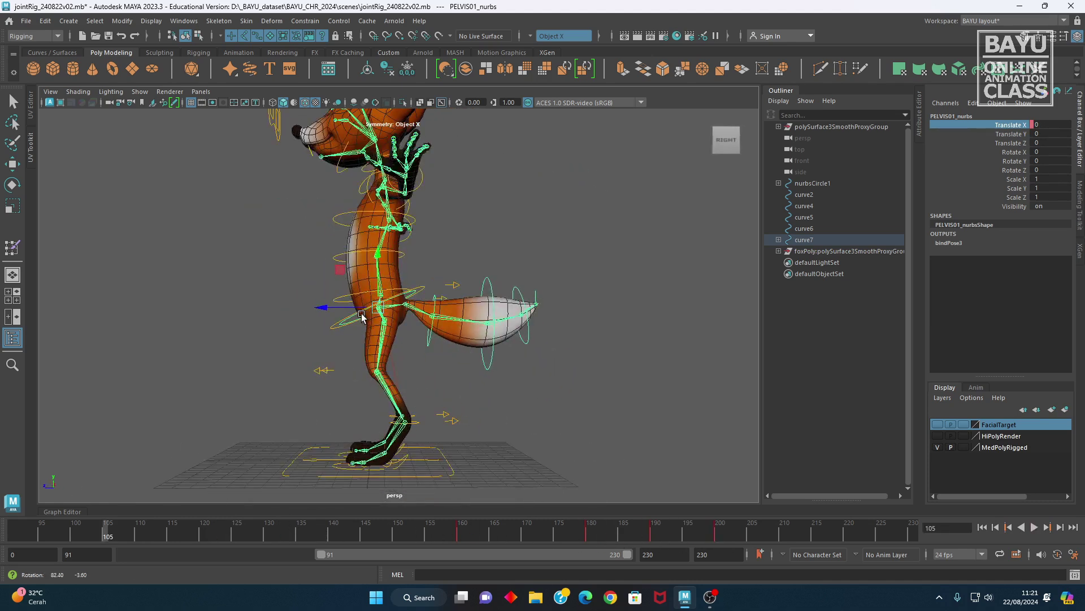
pyautogui.hotkey('alt', 'v')
pyautogui.moveTo(184, 521); pyautogui.dragTo(450, 536)
pyautogui.click(563, 542)
pyautogui.keyDown('alt'); pyautogui.moveTo(362, 373); pyautogui.dragTo(291, 334); pyautogui.keyUp('alt')
# Select the PELVIS02_nurbs control at frame 150 and shift it backward along the Z axis
pyautogui.click(362, 331)
pyautogui.moveTo(325, 533); pyautogui.dragTo(396, 537)
pyautogui.keyDown('alt'); pyautogui.moveTo(366, 435); pyautogui.dragTo(376, 421); pyautogui.keyUp('alt')
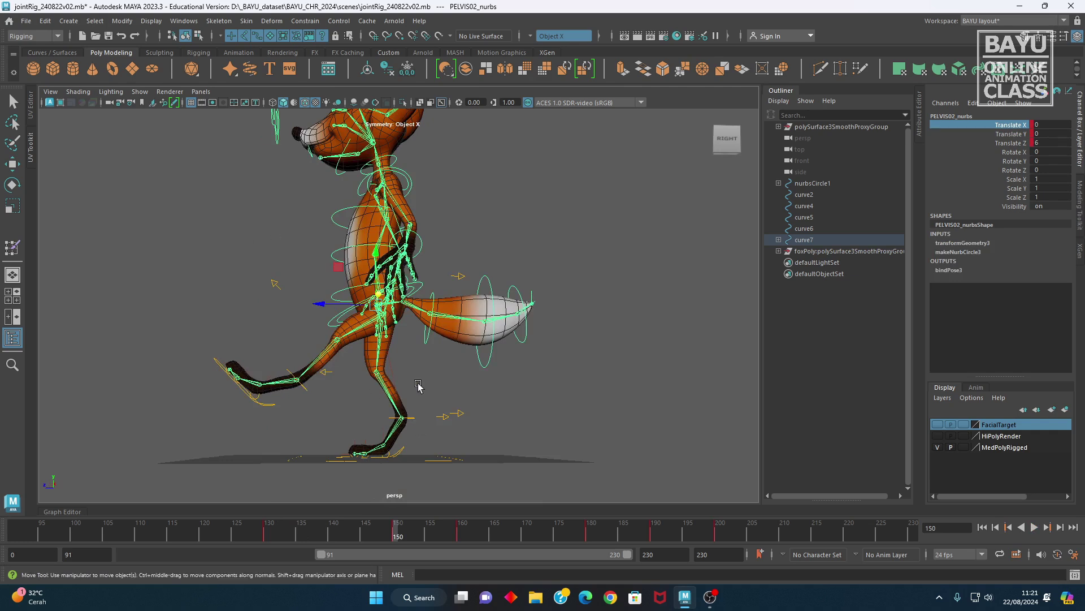
pyautogui.keyDown('alt'); pyautogui.moveTo(349, 392); pyautogui.dragTo(361, 389); pyautogui.keyUp('alt')
pyautogui.click(310, 344)
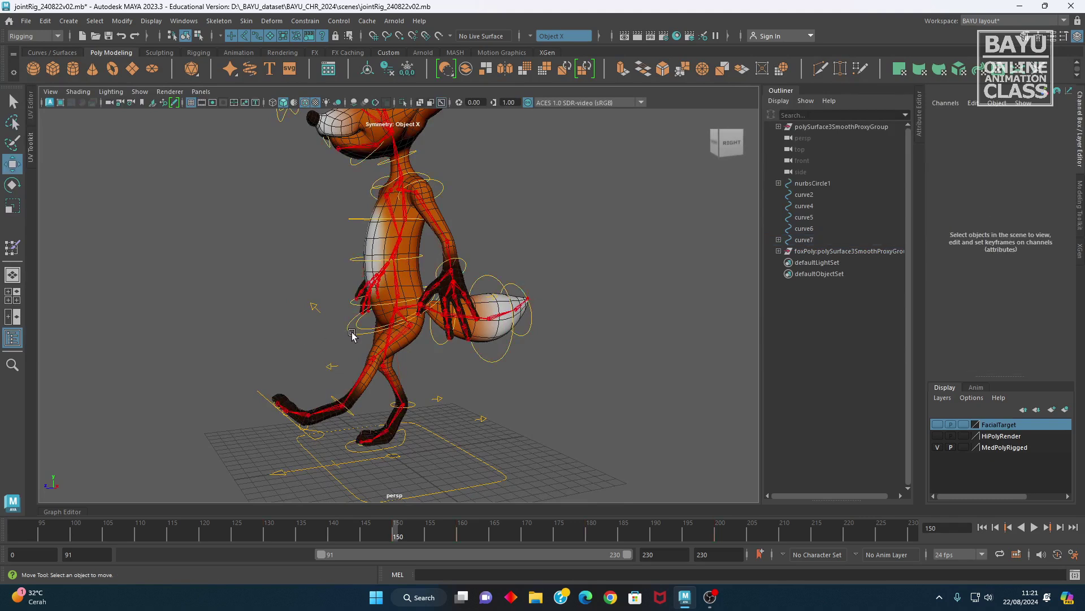
pyautogui.click(351, 333)
pyautogui.keyDown('alt'); pyautogui.moveTo(474, 388); pyautogui.dragTo(493, 398); pyautogui.keyUp('alt')
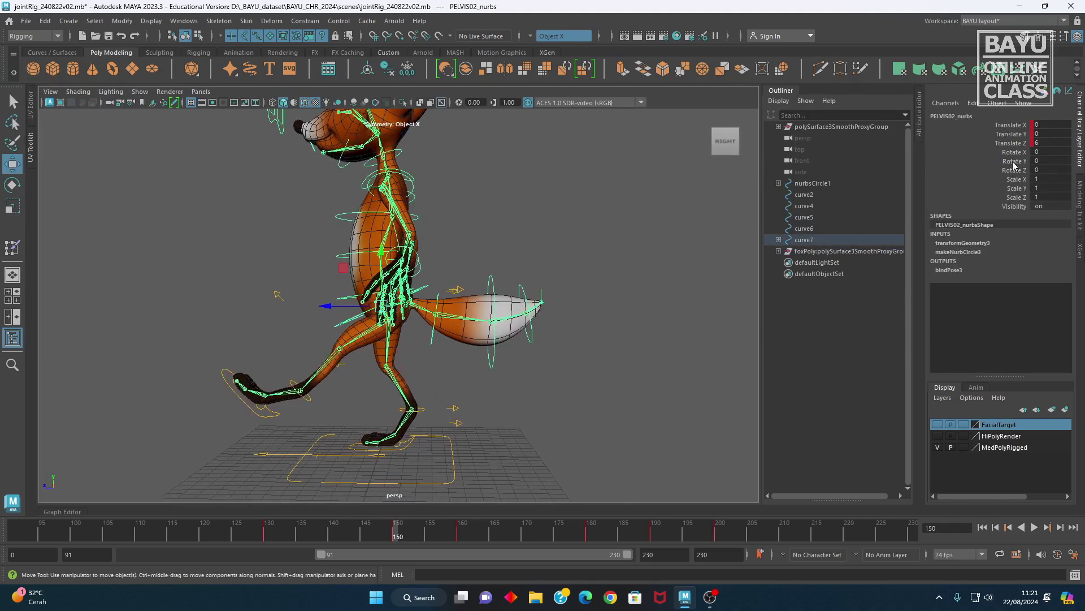
pyautogui.keyDown('alt'); pyautogui.moveTo(502, 354); pyautogui.dragTo(485, 354); pyautogui.keyUp('alt')
pyautogui.moveTo(325, 306); pyautogui.dragTo(358, 309)
# Set the PELVIS02_nurbs control's Translate Z to 4 at frame 150 and key that channel
pyautogui.click(1046, 144)
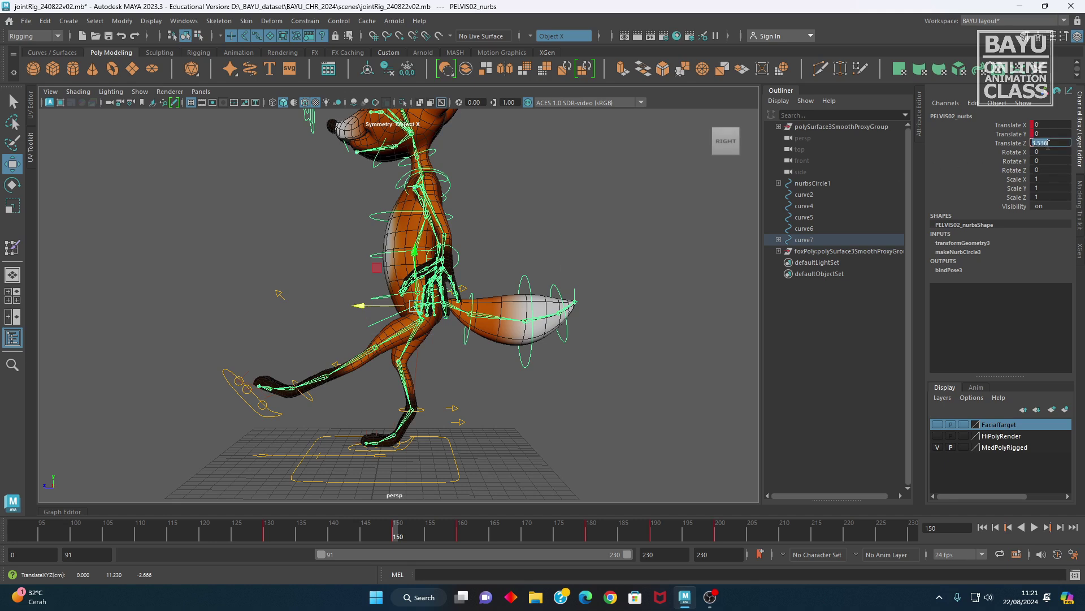
pyautogui.write('4')
pyautogui.press('Return')
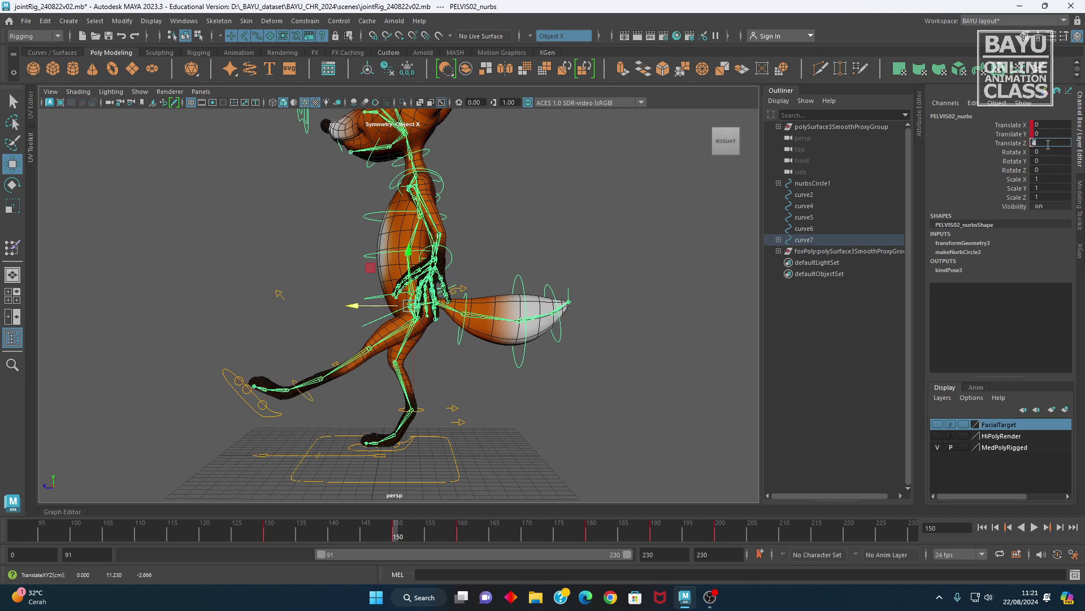
pyautogui.click(1008, 145)
pyautogui.rightClick(1007, 144)
pyautogui.click(998, 168)
# Set the PELVIS02_nurbs control's Translate Z to 4 at frame 160 and key it
pyautogui.moveTo(428, 530); pyautogui.dragTo(462, 530)
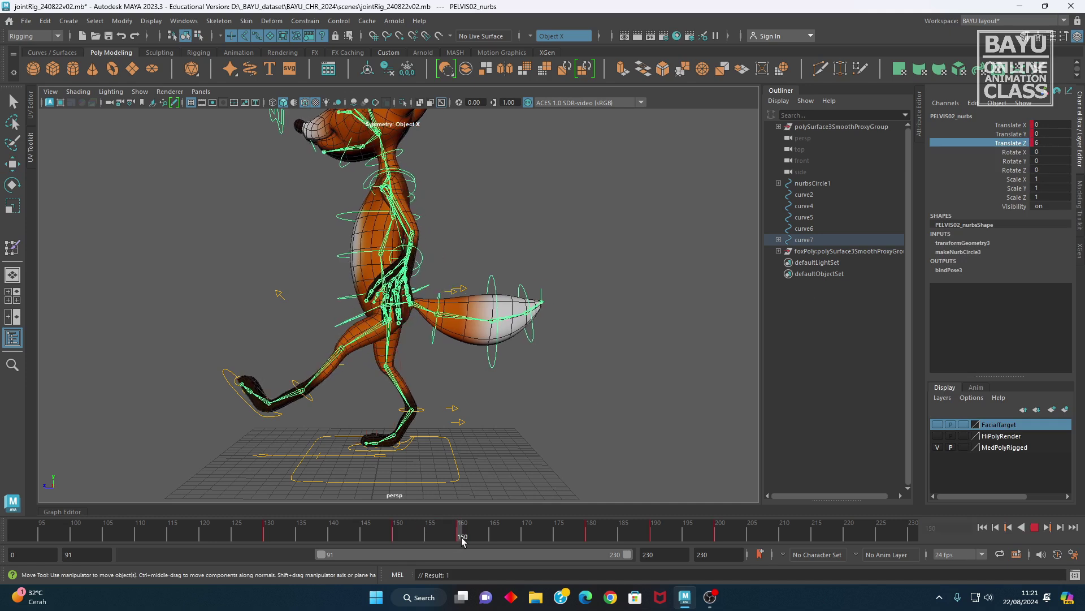
pyautogui.doubleClick(1052, 143)
pyautogui.write('4')
pyautogui.press('Return')
pyautogui.click(1010, 143)
pyautogui.rightClick(947, 142)
pyautogui.click(993, 169)
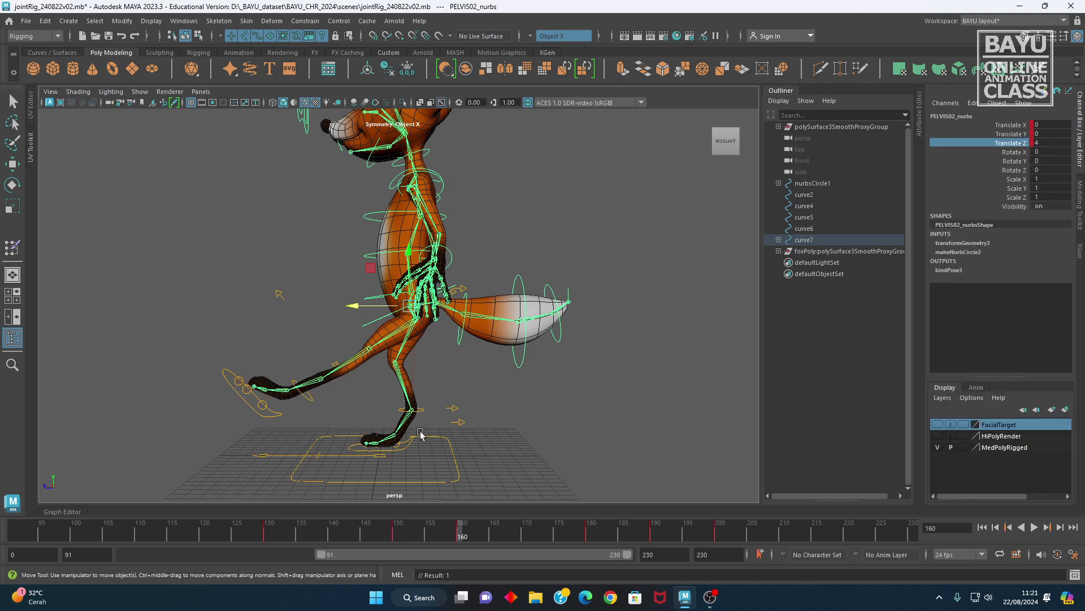
# Scrub through the leg motion, try pulling the left foot control nurbsCircle2 back along Z at frame 150, and undo the move
pyautogui.moveTo(463, 533)
pyautogui.mouseDown()
pyautogui.moveTo(610, 543)
pyautogui.moveTo(586, 546)
pyautogui.mouseUp()
pyautogui.moveTo(444, 544); pyautogui.dragTo(396, 542)
pyautogui.click(271, 416)
pyautogui.keyDown('alt'); pyautogui.moveTo(276, 419); pyautogui.dragTo(286, 439); pyautogui.keyUp('alt')
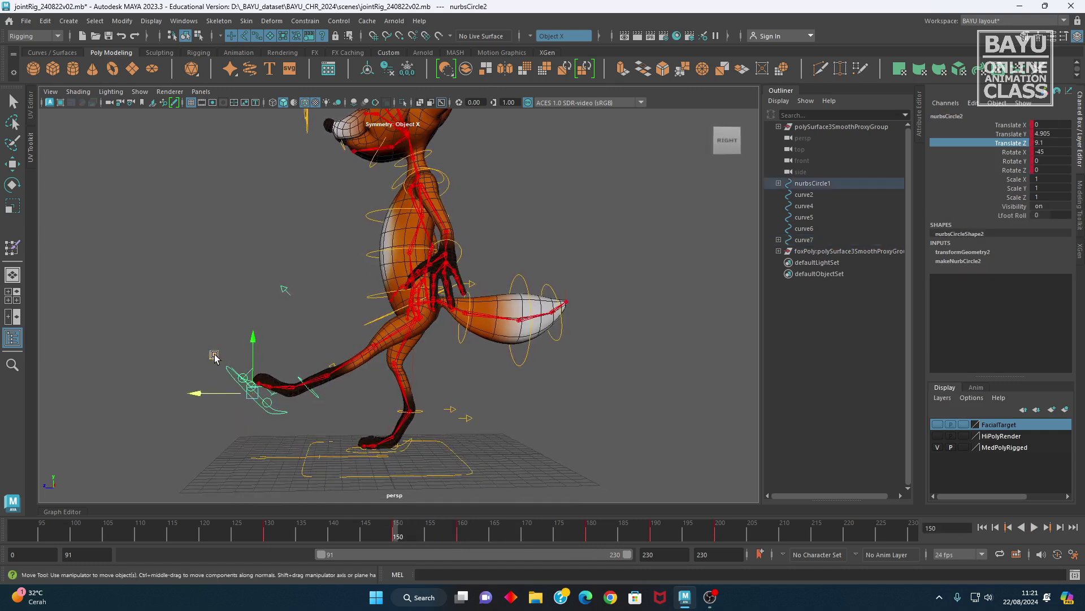
pyautogui.moveTo(209, 393); pyautogui.dragTo(263, 386)
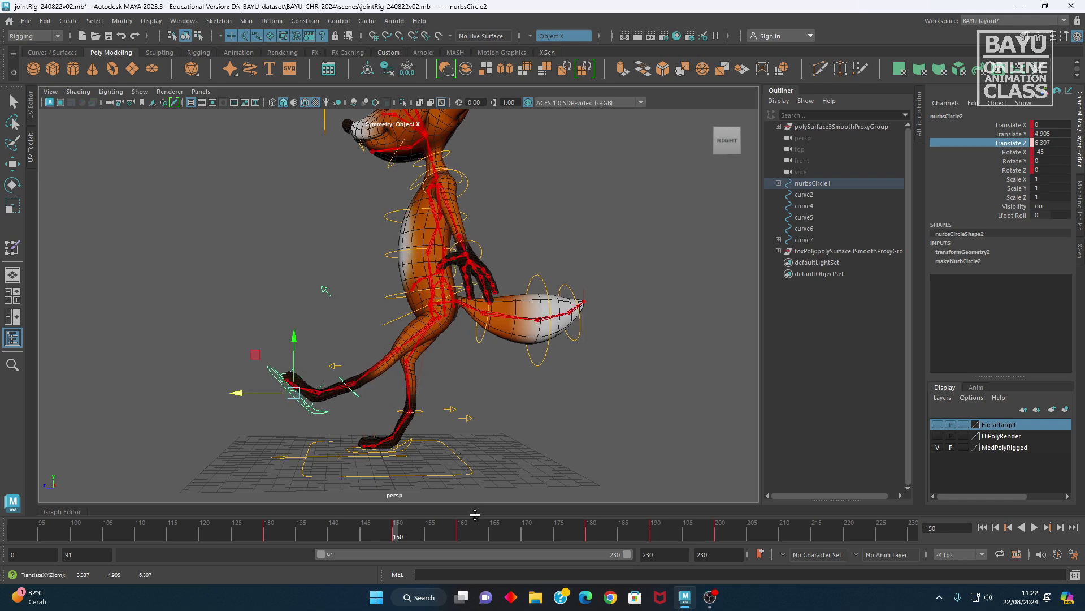
pyautogui.hotkey('ctrl', 'z')
pyautogui.moveTo(395, 534)
pyautogui.mouseDown()
pyautogui.moveTo(315, 532)
pyautogui.moveTo(395, 535)
pyautogui.mouseUp()
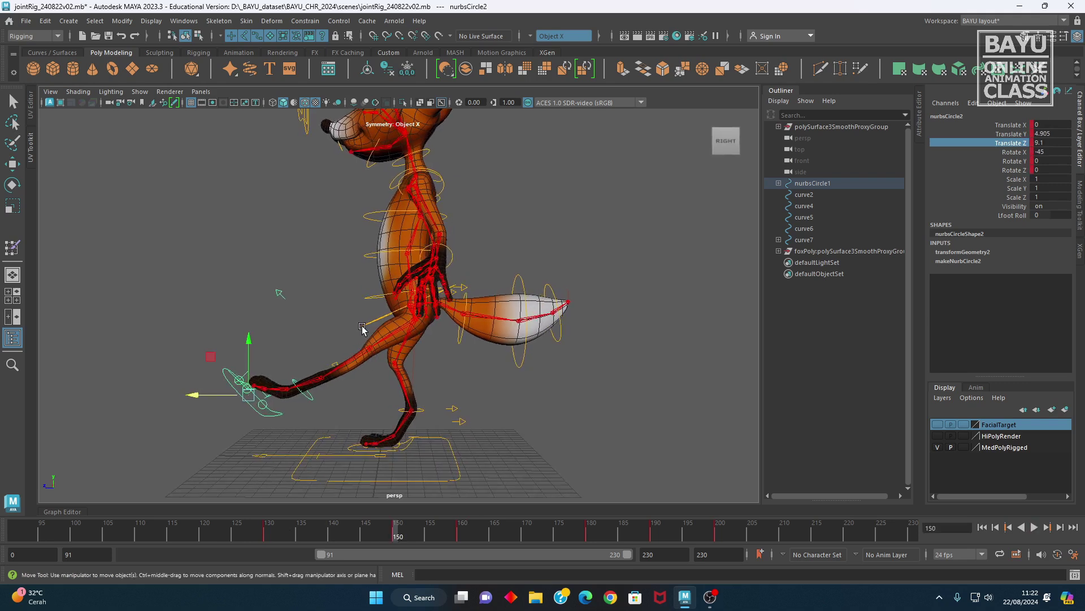
# Set the PELVIS02_nurbs control's Translate Z to 5 at frame 150 and key that channel
pyautogui.click(367, 327)
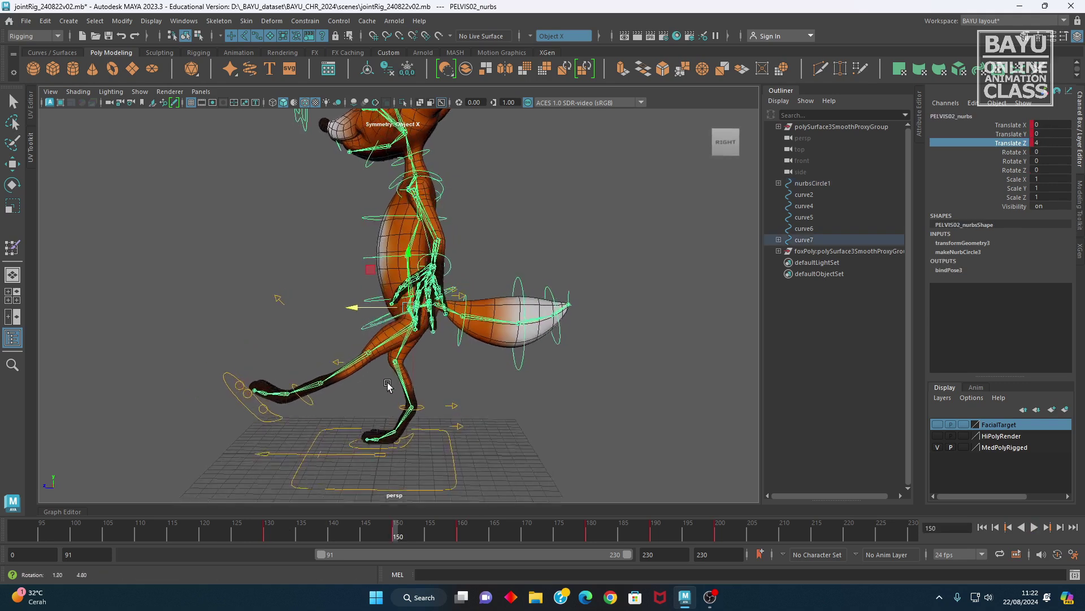
pyautogui.keyDown('alt'); pyautogui.moveTo(390, 384); pyautogui.dragTo(395, 374); pyautogui.keyUp('alt')
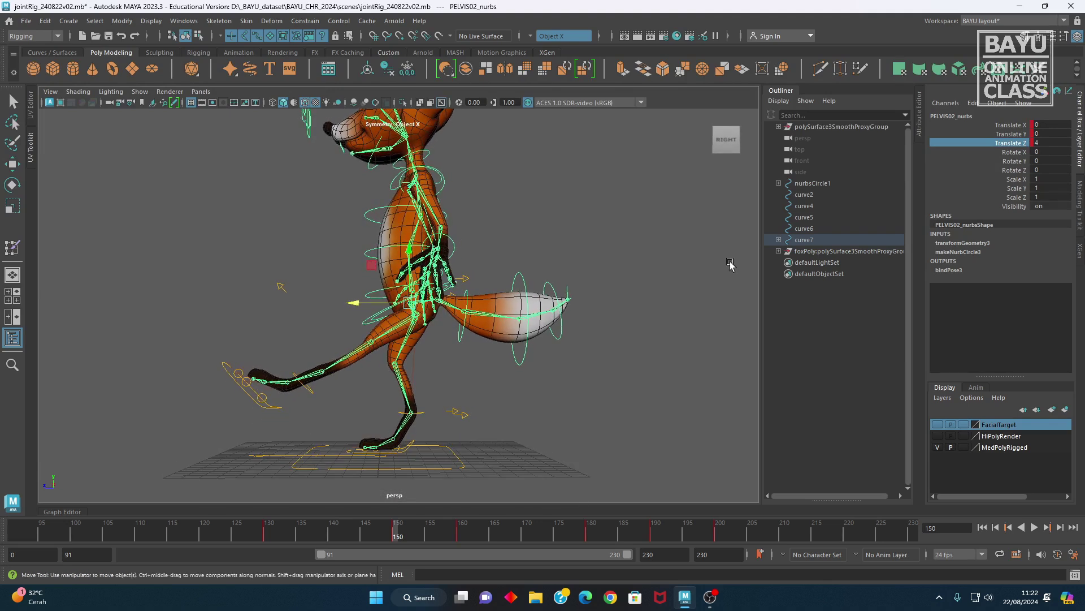
pyautogui.click(1045, 142)
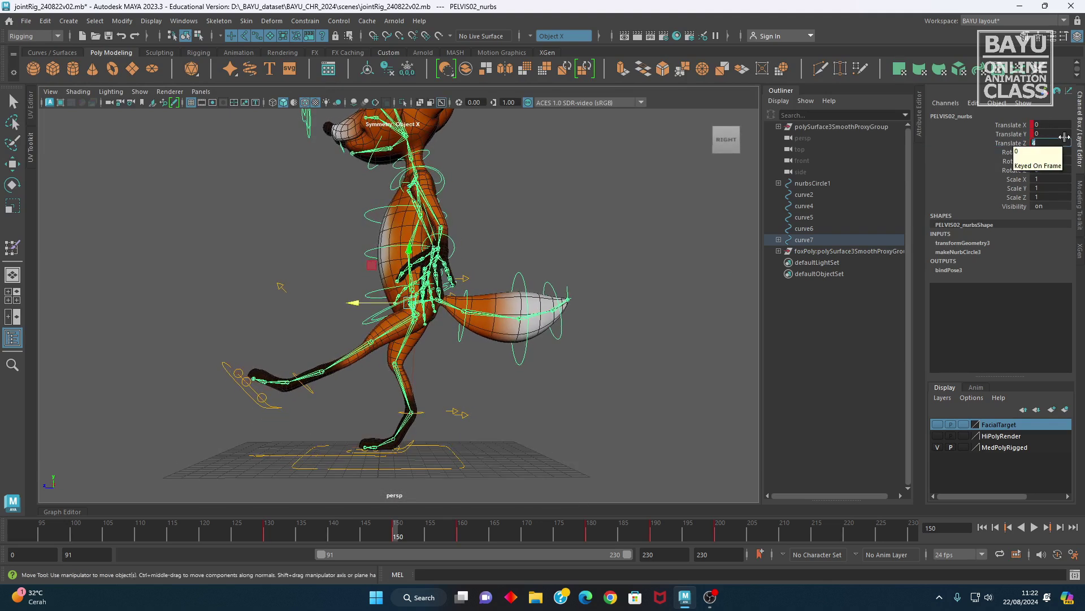
pyautogui.write('5')
pyautogui.press('Return')
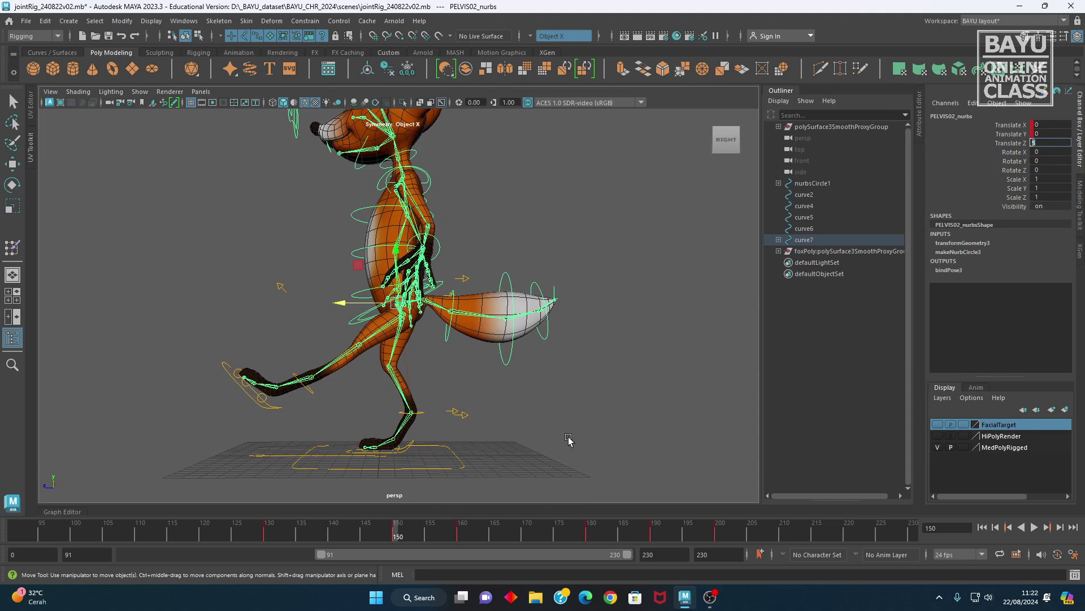
pyautogui.click(992, 141)
pyautogui.rightClick(992, 141)
pyautogui.click(972, 148)
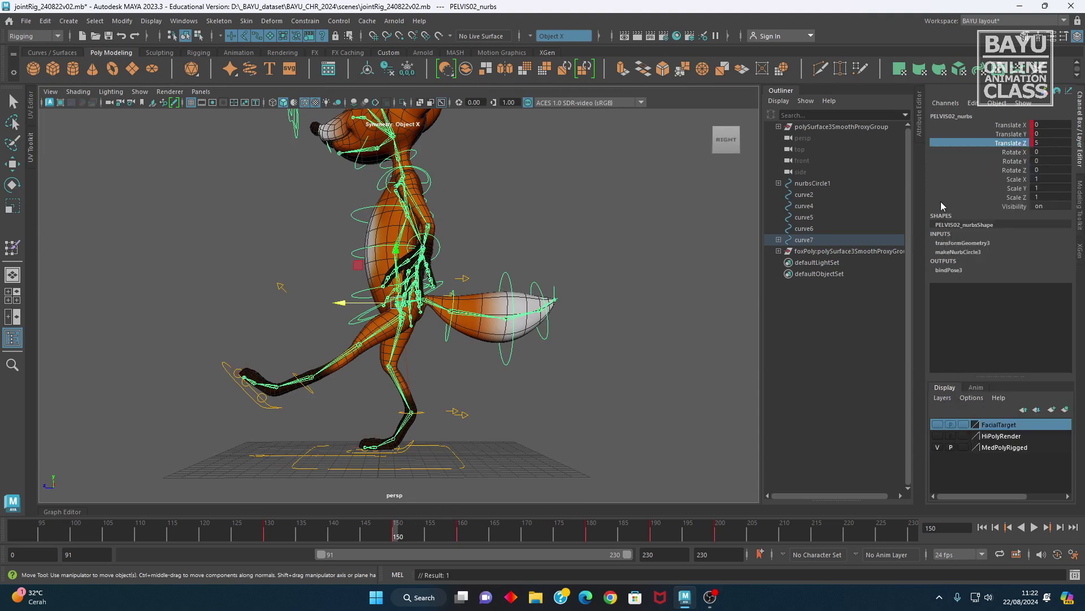
# Key the PELVIS02_nurbs control's Translate Z at 5 on frame 160
pyautogui.moveTo(443, 526)
pyautogui.mouseDown()
pyautogui.moveTo(473, 527)
pyautogui.moveTo(462, 527)
pyautogui.mouseUp()
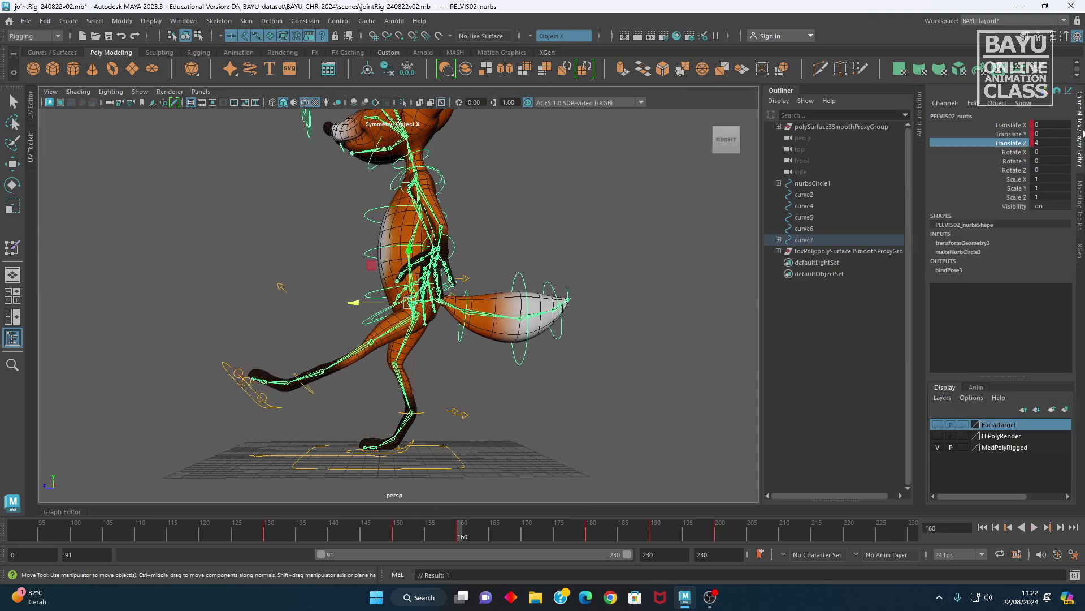
pyautogui.click(1043, 145)
pyautogui.press('Return')
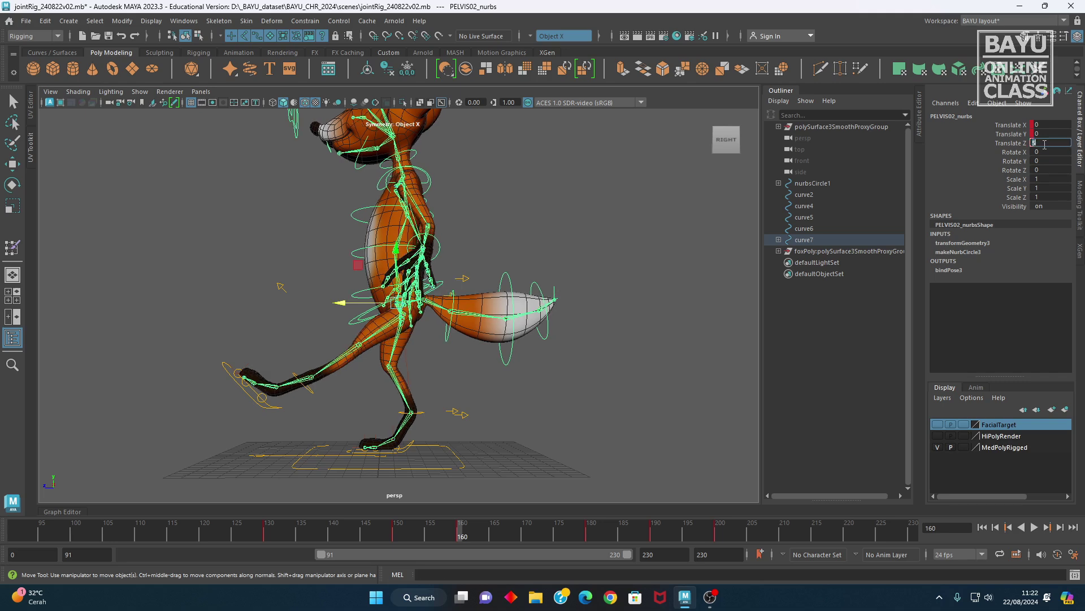
pyautogui.keyDown('alt'); pyautogui.moveTo(325, 335); pyautogui.dragTo(463, 362); pyautogui.keyUp('alt')
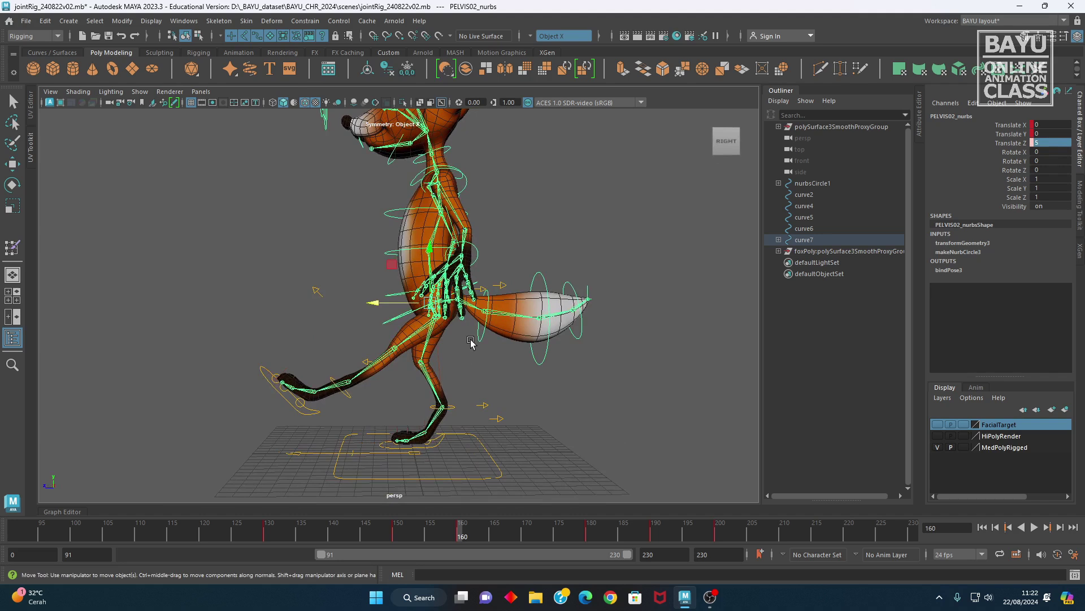
pyautogui.click(1001, 143)
pyautogui.rightClick(1001, 143)
pyautogui.click(997, 165)
# At frame 150, move the left foot control nurbsCircle2 up and back to about Translate Y 5.8 and Translate Z 7.2
pyautogui.click(314, 412)
pyautogui.moveTo(457, 542); pyautogui.dragTo(395, 545)
pyautogui.keyDown('alt'); pyautogui.moveTo(293, 440); pyautogui.dragTo(302, 432); pyautogui.keyUp('alt')
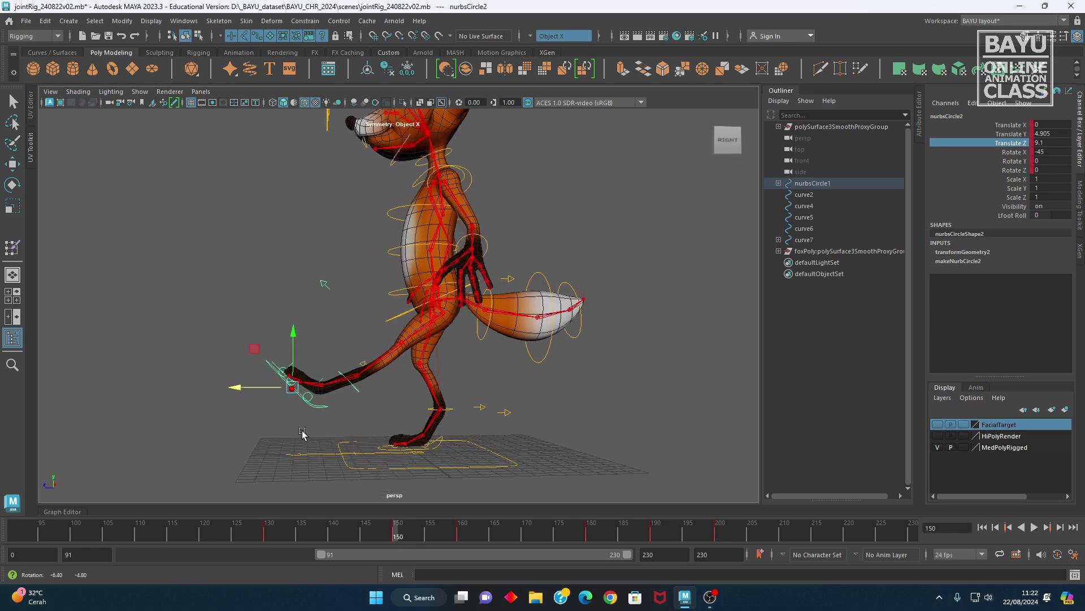
pyautogui.moveTo(255, 349); pyautogui.dragTo(291, 339)
pyautogui.keyDown('alt'); pyautogui.moveTo(445, 396); pyautogui.dragTo(432, 401); pyautogui.keyUp('alt')
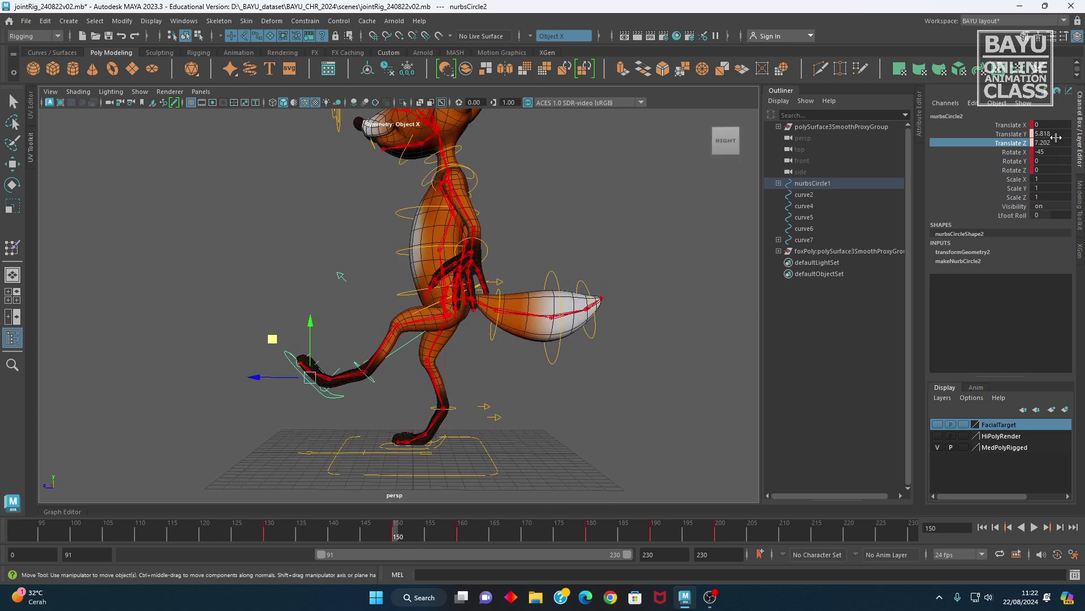
# Set the left foot control's Translate Y to 6 at frame 150 and key it
pyautogui.moveTo(1056, 132); pyautogui.dragTo(1056, 142)
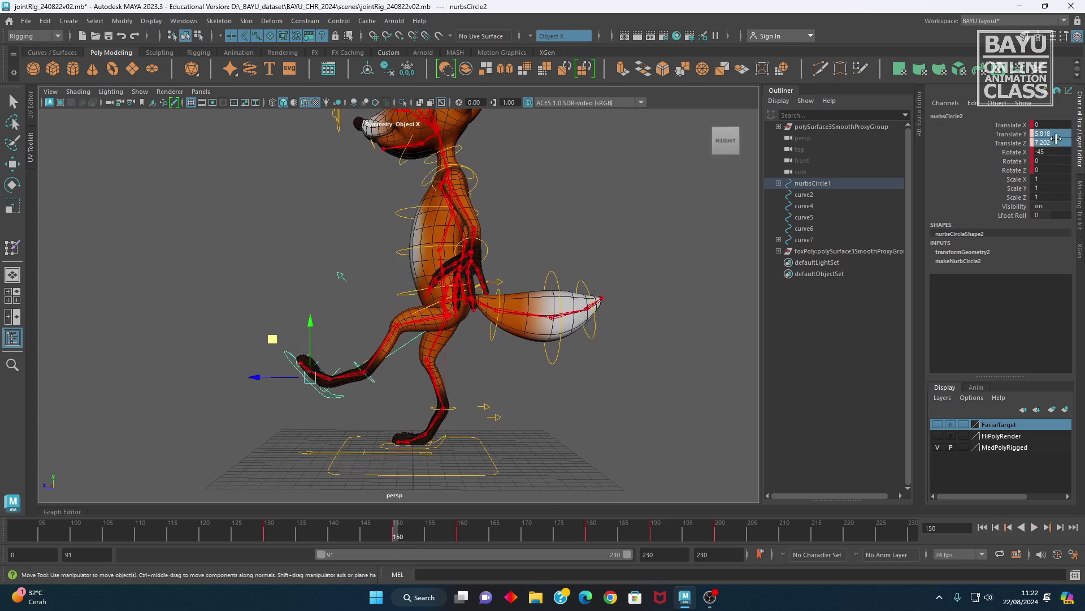
pyautogui.doubleClick(1058, 133)
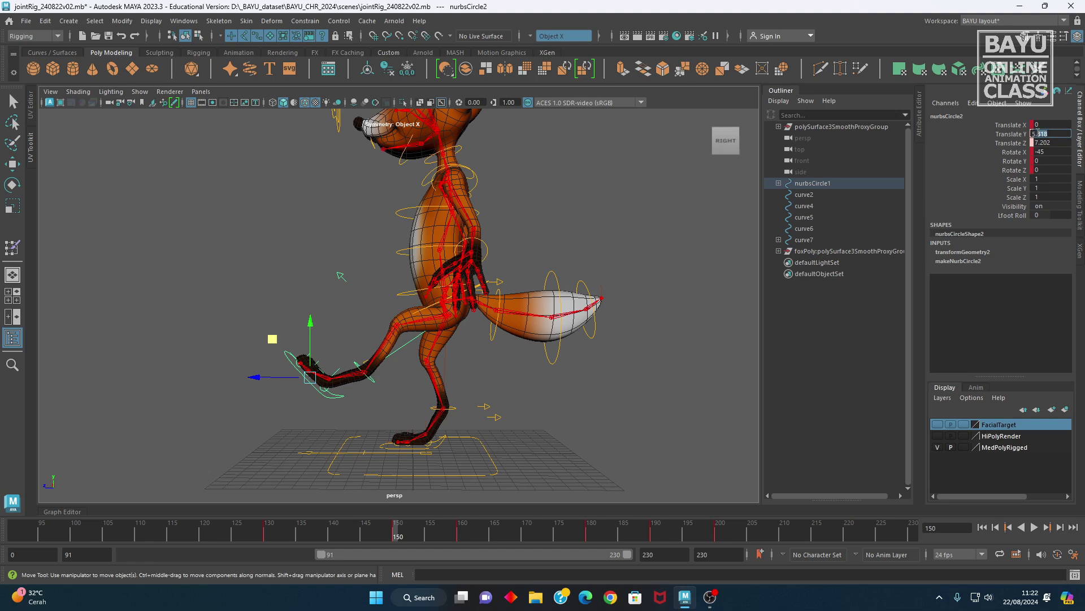
pyautogui.write('5')
pyautogui.press('Return')
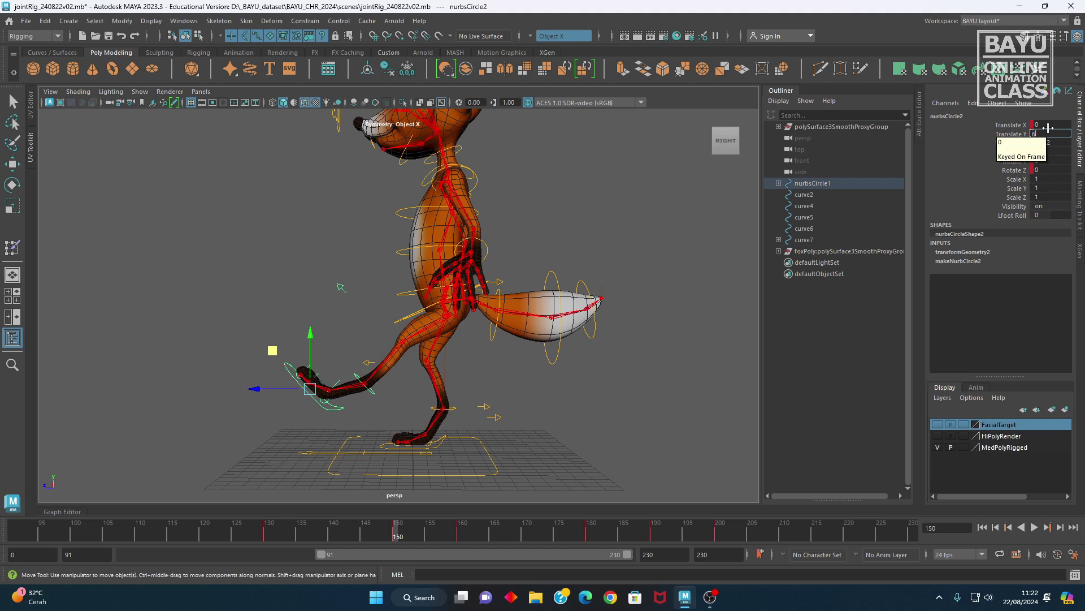
pyautogui.press('Return')
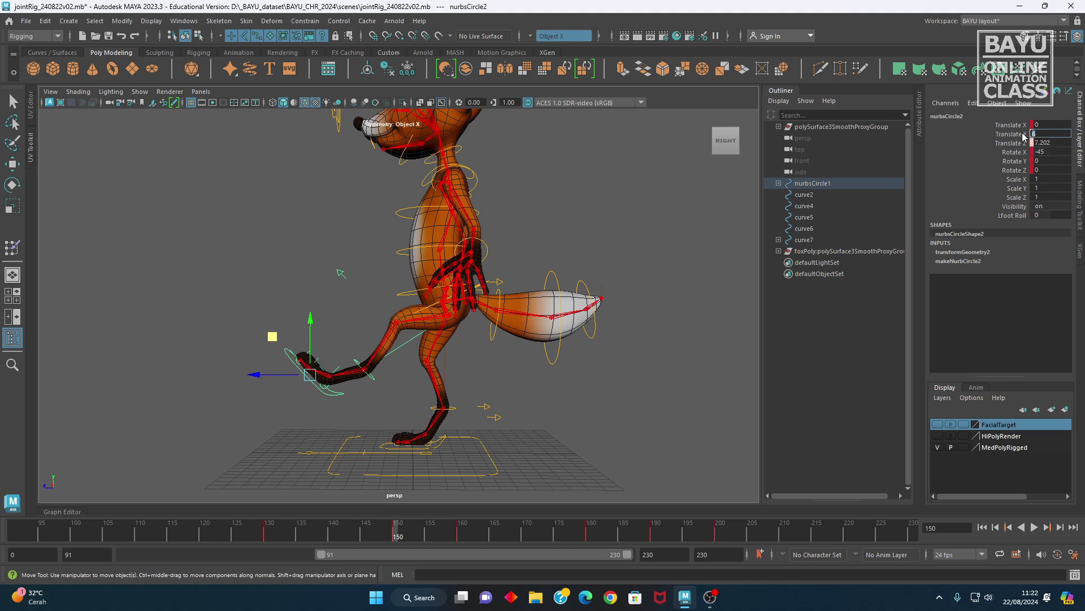
pyautogui.rightClick(1046, 134)
pyautogui.click(1049, 150)
# Set the left foot control's Translate Z to 7 at frame 150 and key it
pyautogui.doubleClick(1051, 143)
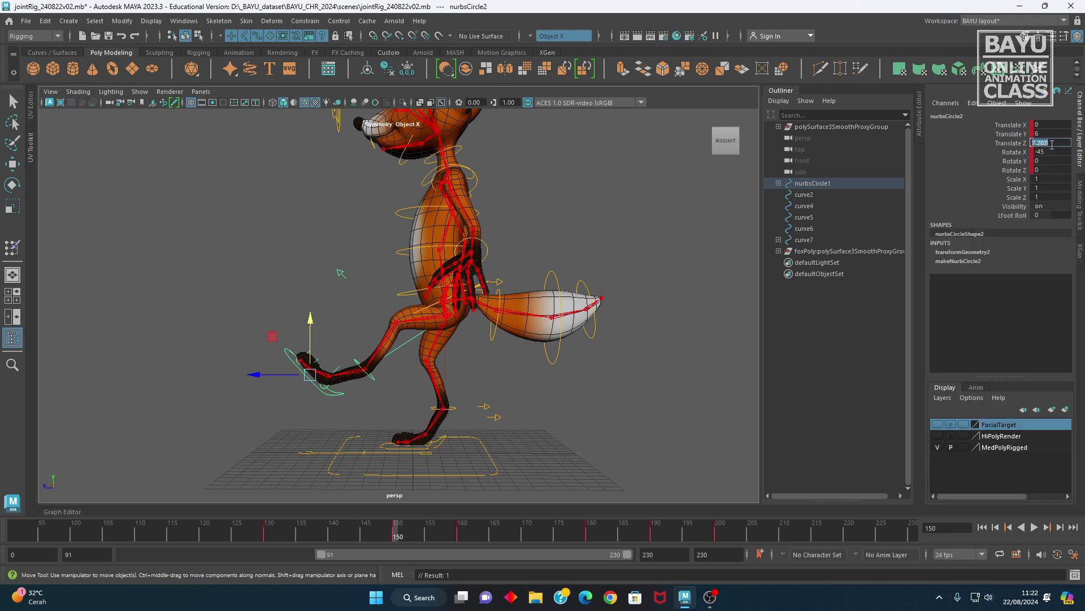
pyautogui.write('7')
pyautogui.press('Return')
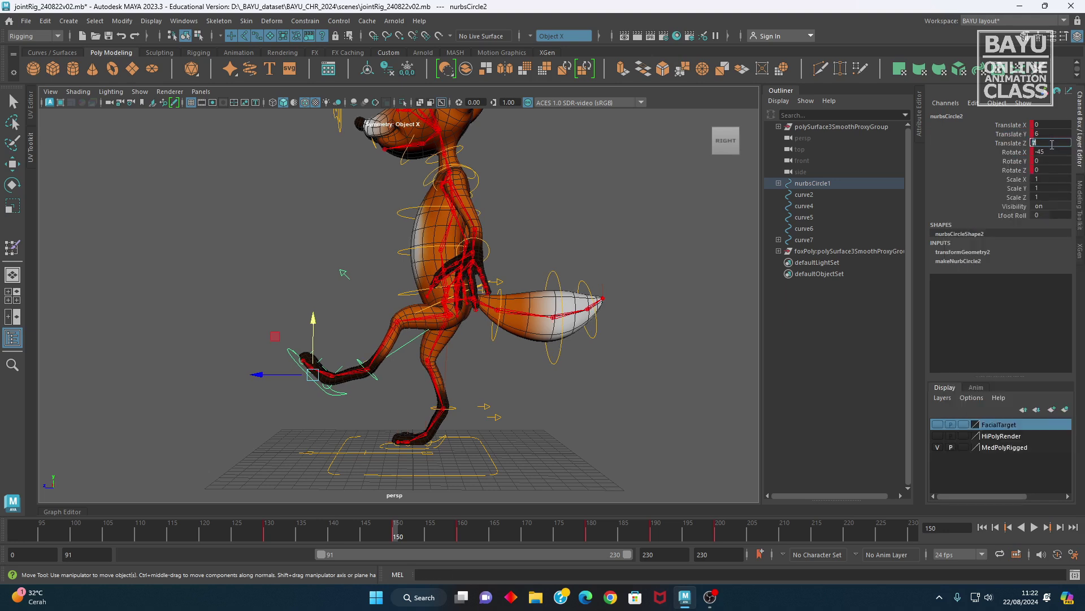
pyautogui.click(1008, 144)
pyautogui.rightClick(1008, 143)
pyautogui.click(998, 164)
# Go to frame 160, set the left foot control's Translate Y to 6 and key that channel
pyautogui.press('.')
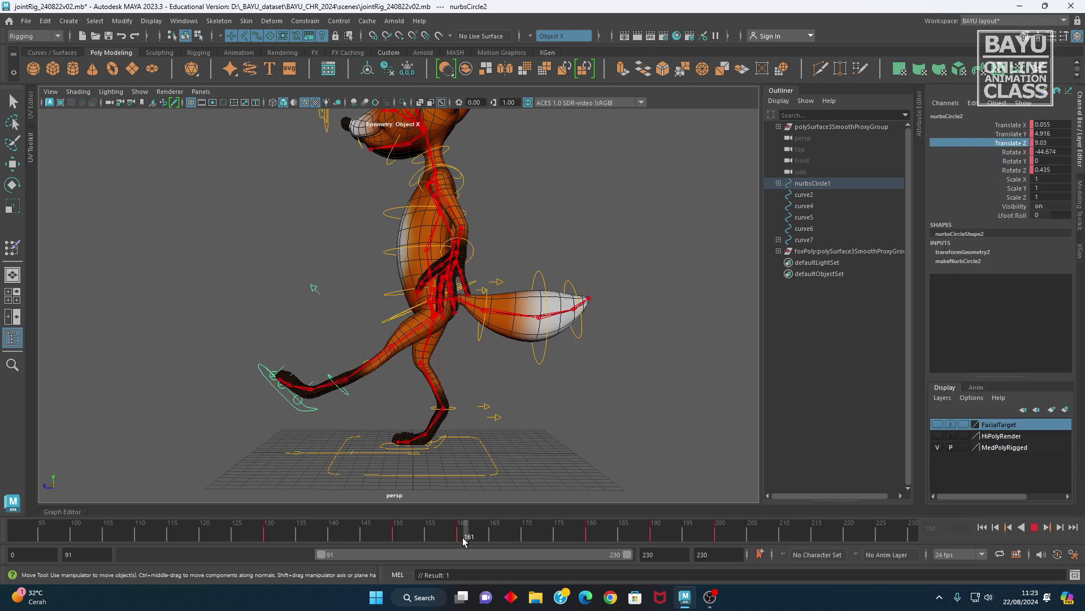
pyautogui.doubleClick(1059, 131)
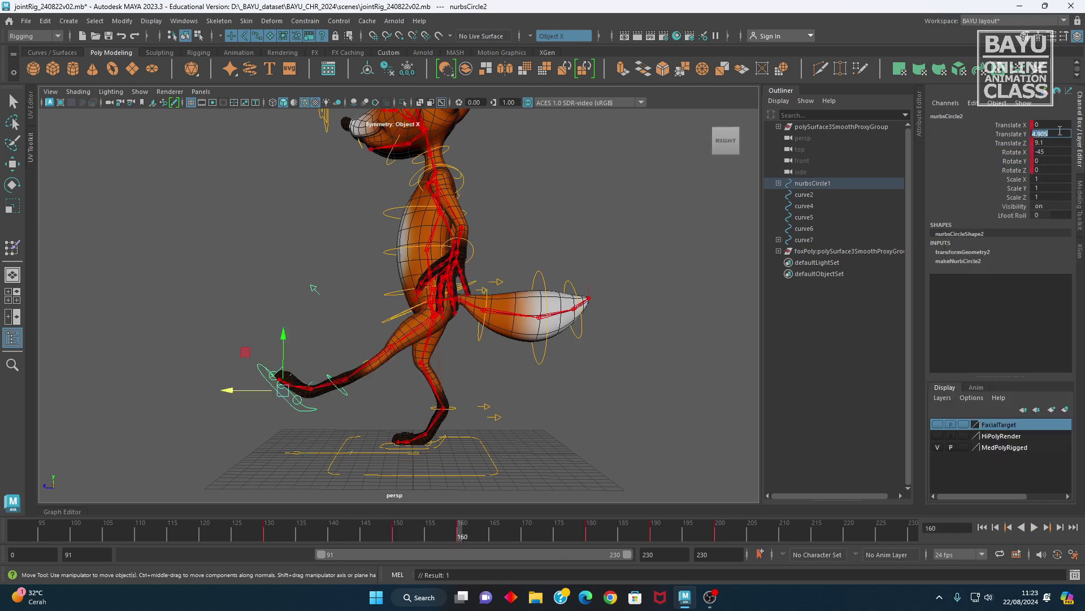
pyautogui.press('Return')
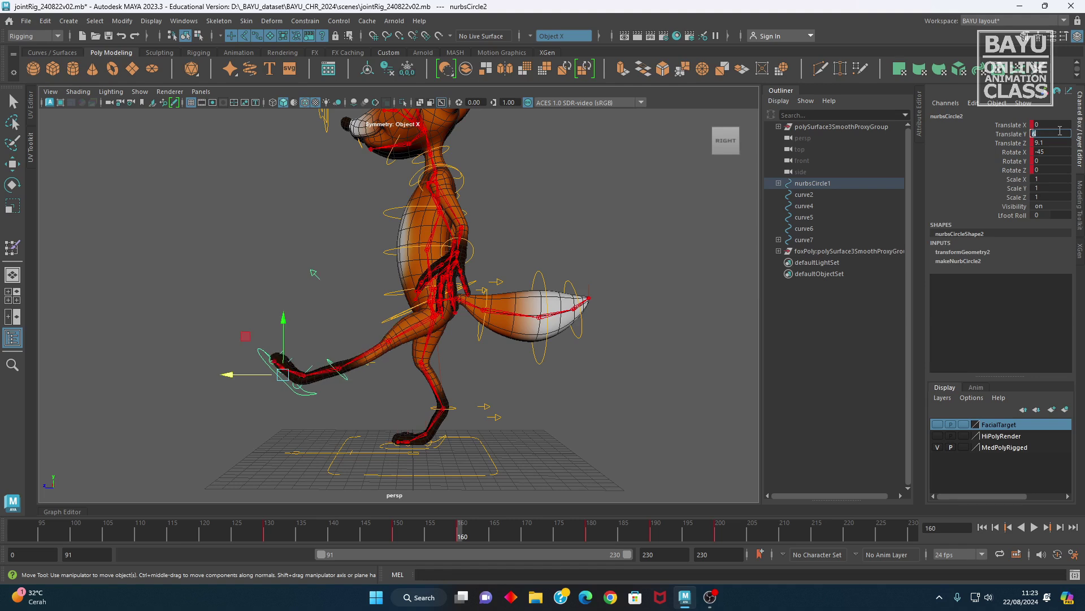
pyautogui.click(1009, 133)
pyautogui.rightClick(1009, 133)
pyautogui.click(1017, 152)
# Set the left foot control's Translate Z to 7 at frame 160 and key that channel
pyautogui.click(1048, 142)
pyautogui.doubleClick(1047, 142)
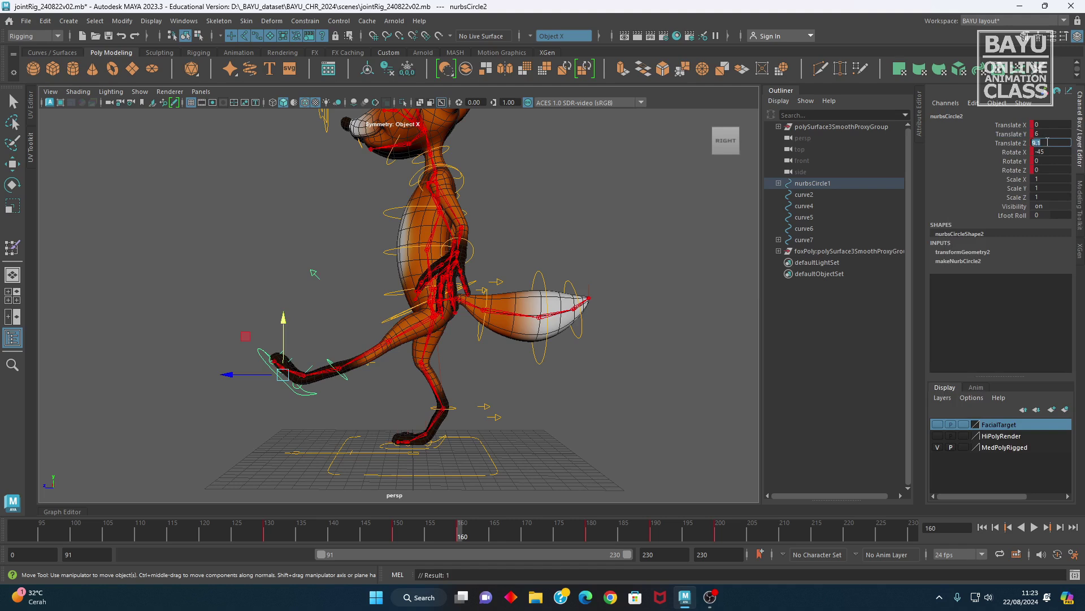
pyautogui.write('7')
pyautogui.press('Return')
pyautogui.click(1012, 143)
pyautogui.rightClick(1010, 144)
pyautogui.click(1000, 165)
# Scrub the animation through frame 200, examining the fox's leg lift and return to standing from the side and front
pyautogui.keyDown('alt'); pyautogui.moveTo(336, 391); pyautogui.dragTo(502, 438); pyautogui.keyUp('alt')
pyautogui.keyDown('alt'); pyautogui.moveTo(475, 507); pyautogui.dragTo(472, 483); pyautogui.keyUp('alt')
pyautogui.moveTo(457, 534); pyautogui.dragTo(686, 555)
pyautogui.keyDown('alt'); pyautogui.moveTo(560, 491); pyautogui.dragTo(430, 484); pyautogui.keyUp('alt')
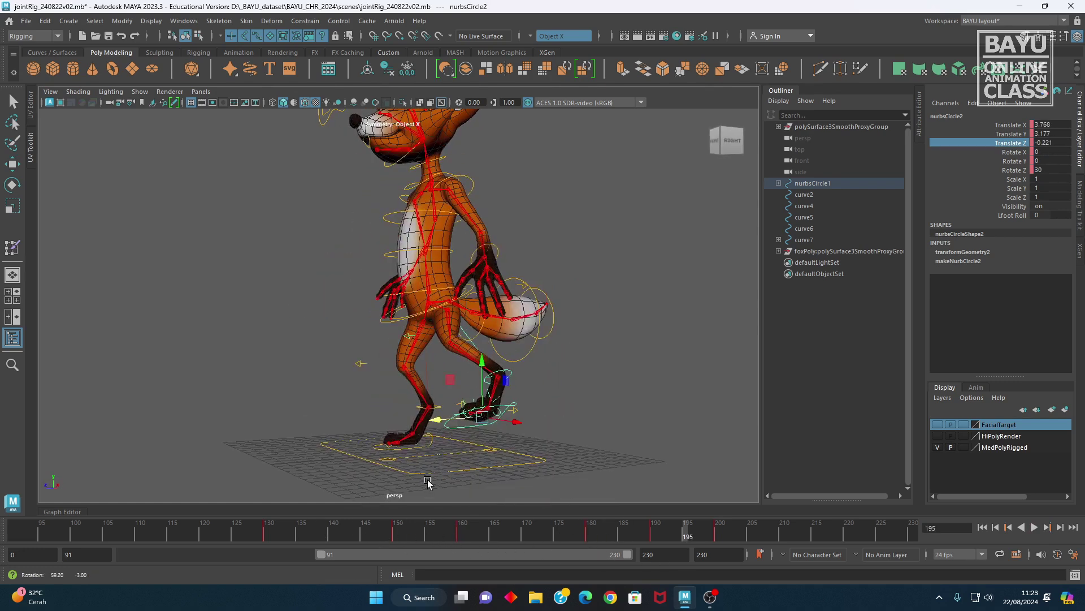
pyautogui.moveTo(478, 535)
pyautogui.mouseDown()
pyautogui.moveTo(319, 520)
pyautogui.moveTo(753, 531)
pyautogui.moveTo(282, 534)
pyautogui.moveTo(656, 534)
pyautogui.moveTo(753, 557)
pyautogui.moveTo(568, 557)
pyautogui.moveTo(591, 538)
pyautogui.moveTo(713, 534)
pyautogui.moveTo(361, 524)
pyautogui.moveTo(786, 534)
pyautogui.moveTo(559, 553)
pyautogui.moveTo(357, 528)
pyautogui.moveTo(771, 528)
pyautogui.moveTo(273, 527)
pyautogui.moveTo(763, 528)
pyautogui.moveTo(400, 526)
pyautogui.moveTo(654, 528)
pyautogui.moveTo(428, 526)
pyautogui.mouseUp()
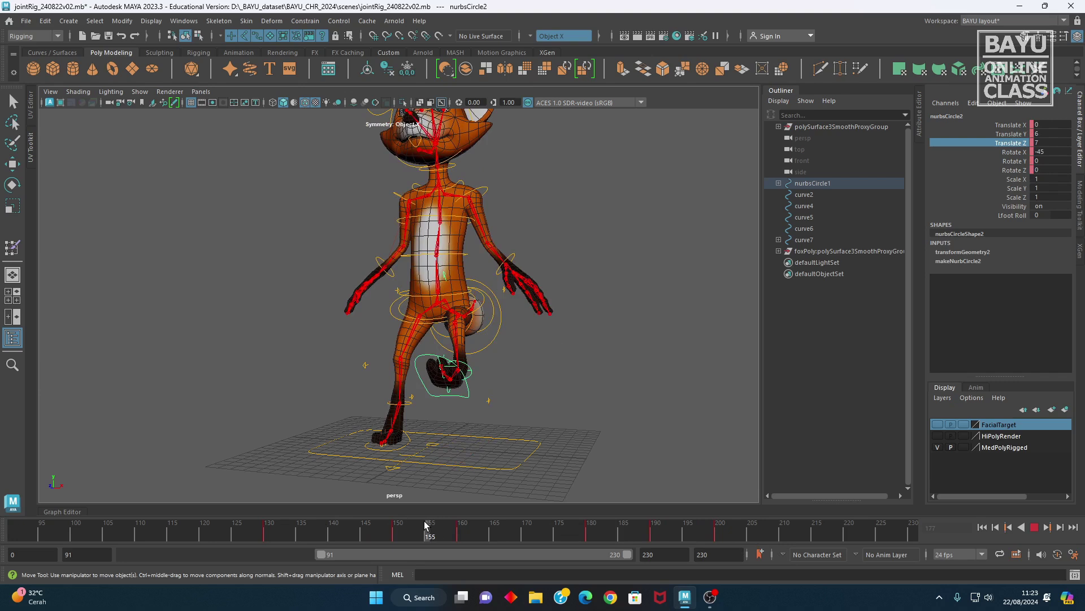
pyautogui.keyDown('alt'); pyautogui.moveTo(402, 382); pyautogui.dragTo(545, 484); pyautogui.keyUp('alt')
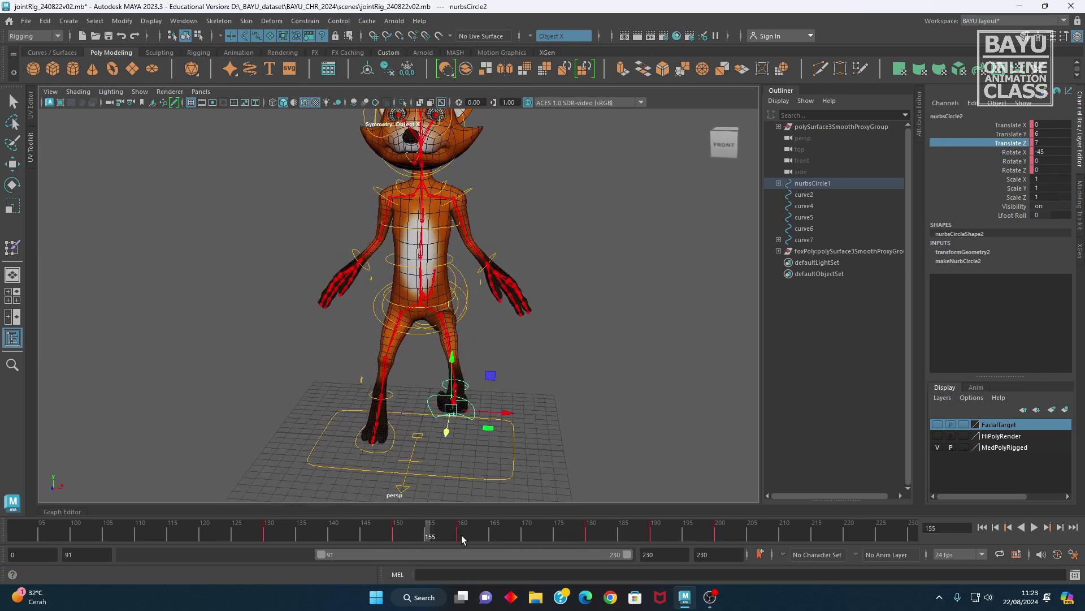
pyautogui.moveTo(429, 537); pyautogui.dragTo(717, 546)
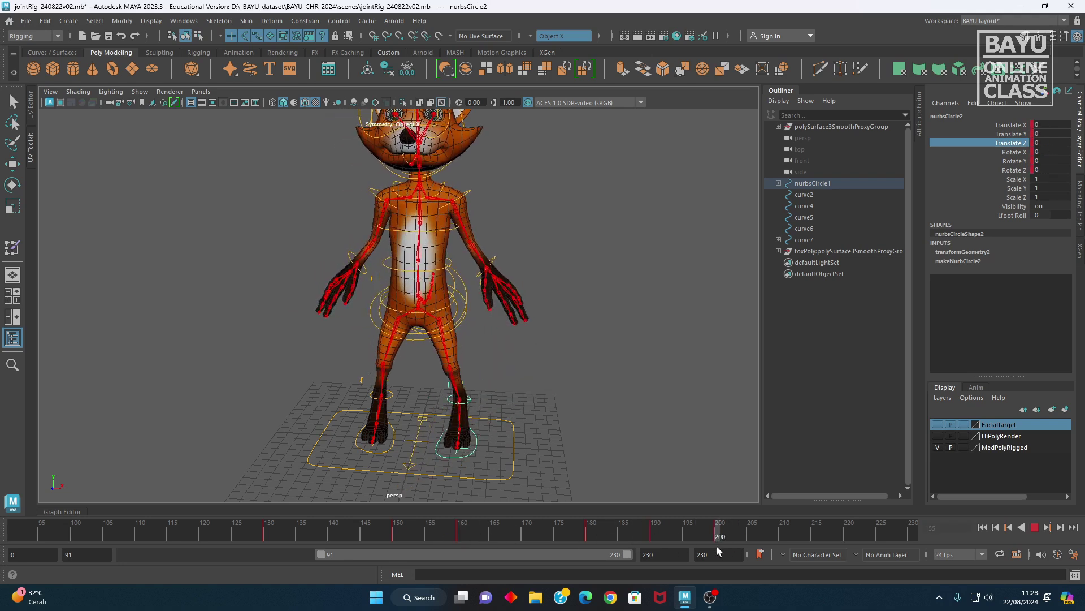
pyautogui.keyDown('alt'); pyautogui.moveTo(504, 424); pyautogui.dragTo(343, 445); pyautogui.keyUp('alt')
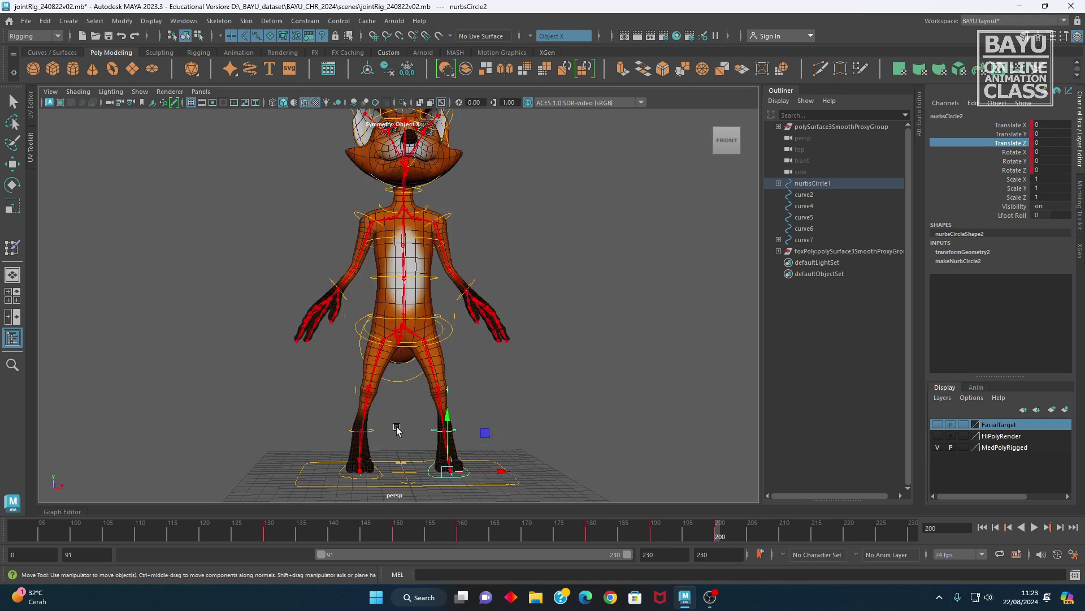
# Select the fox's right foot control, go to frame 210 and key its Translate and Rotate channels
pyautogui.moveTo(368, 484)
pyautogui.keyDown('alt'); pyautogui.mouseDown()
pyautogui.moveTo(343, 490)
pyautogui.moveTo(357, 479)
pyautogui.mouseUp(); pyautogui.keyUp('alt')
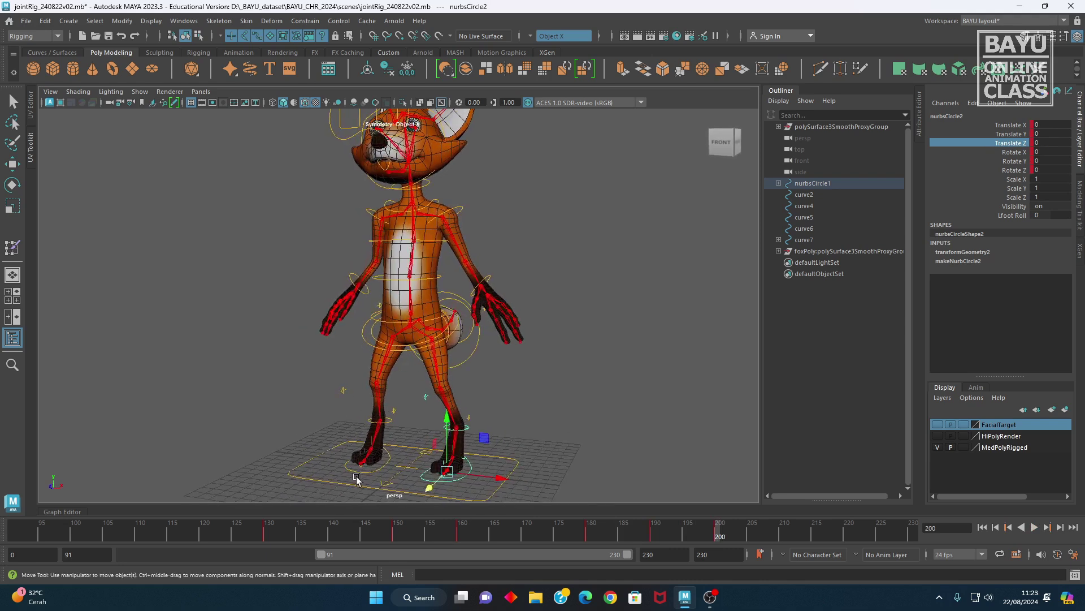
pyautogui.click(365, 477)
pyautogui.keyDown('alt'); pyautogui.moveTo(365, 477); pyautogui.dragTo(337, 474, button='middle'); pyautogui.keyUp('alt')
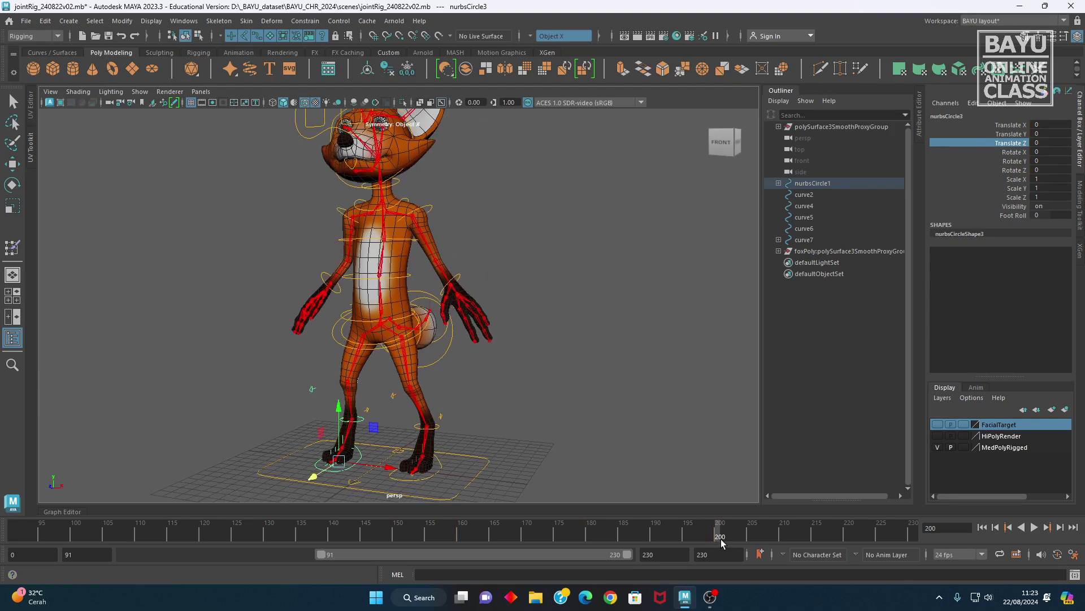
pyautogui.moveTo(718, 540)
pyautogui.mouseDown()
pyautogui.moveTo(832, 540)
pyautogui.moveTo(785, 543)
pyautogui.mouseUp()
pyautogui.keyDown('alt'); pyautogui.moveTo(328, 466); pyautogui.dragTo(391, 451); pyautogui.keyUp('alt')
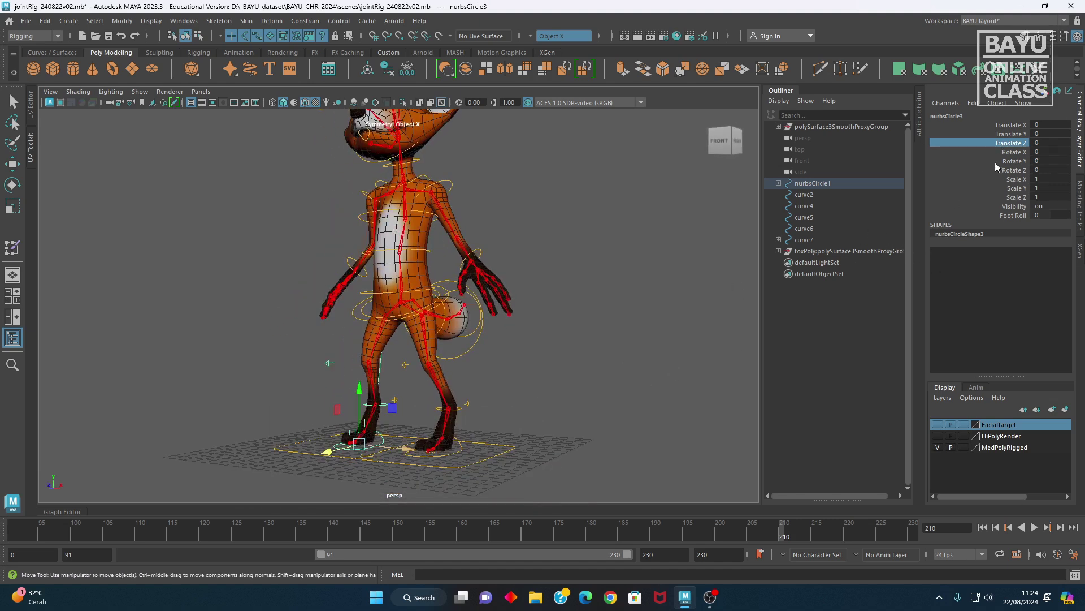
pyautogui.moveTo(1002, 128); pyautogui.dragTo(1008, 171)
pyautogui.rightClick(986, 150)
pyautogui.click(979, 177)
# Set the right foot control's Translate Y to 6 and Translate Z to 7 at frame 210, keying its Translate and Rotate channels
pyautogui.keyDown('alt'); pyautogui.moveTo(448, 412); pyautogui.dragTo(264, 346); pyautogui.keyUp('alt')
pyautogui.press('w')
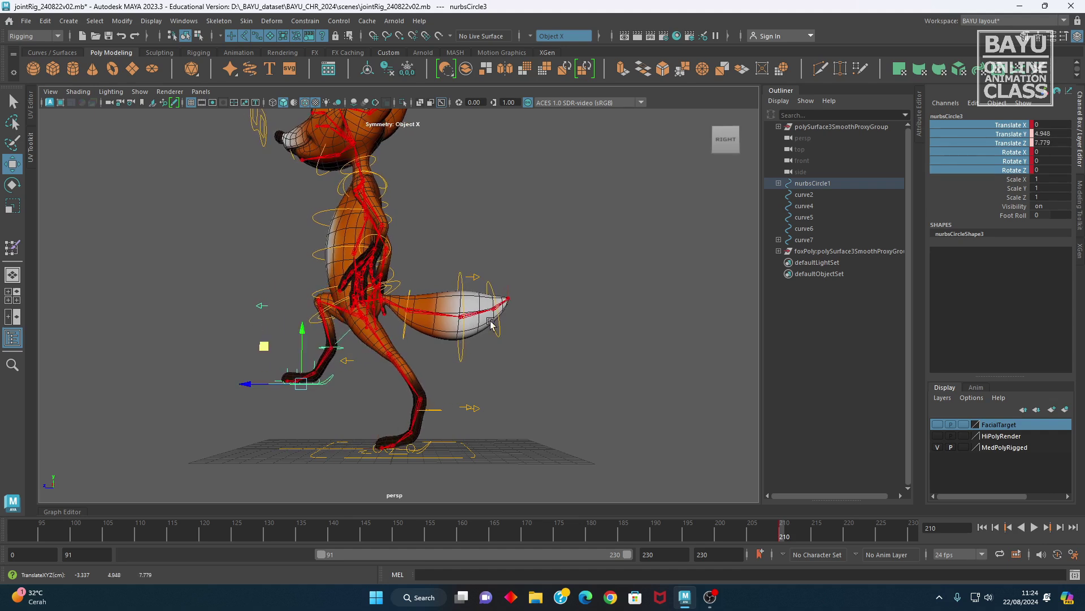
pyautogui.click(1053, 133)
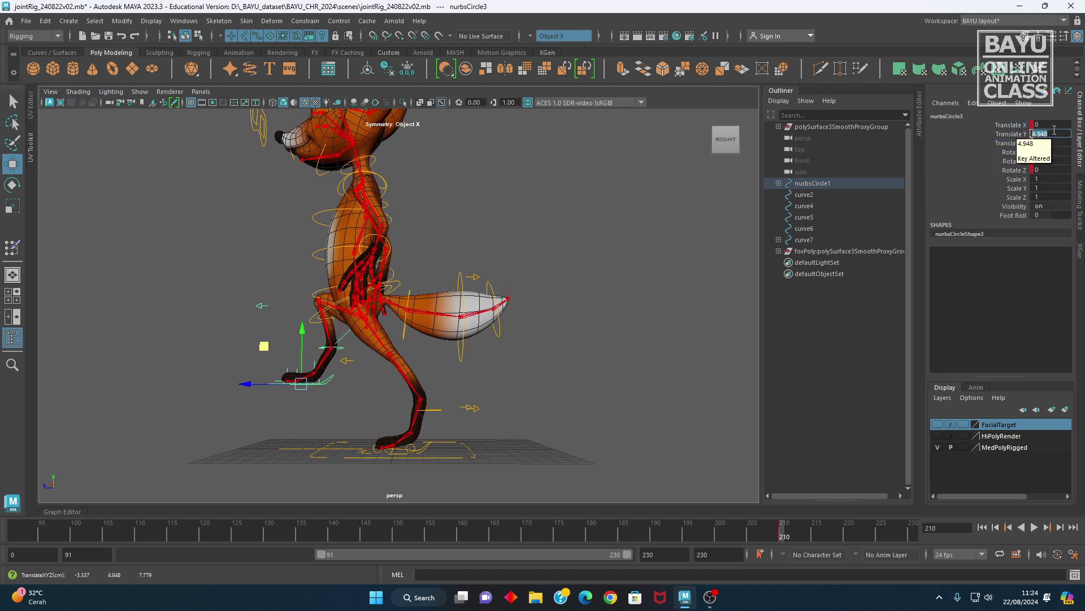
pyautogui.press('Return')
pyautogui.press('Tab')
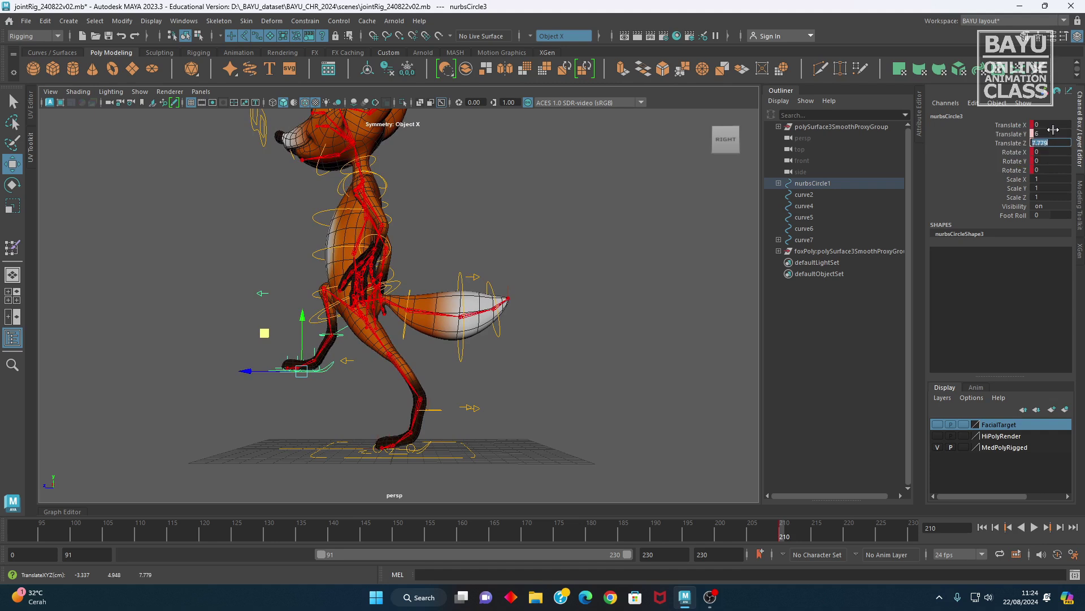
pyautogui.write('7')
pyautogui.press('Return')
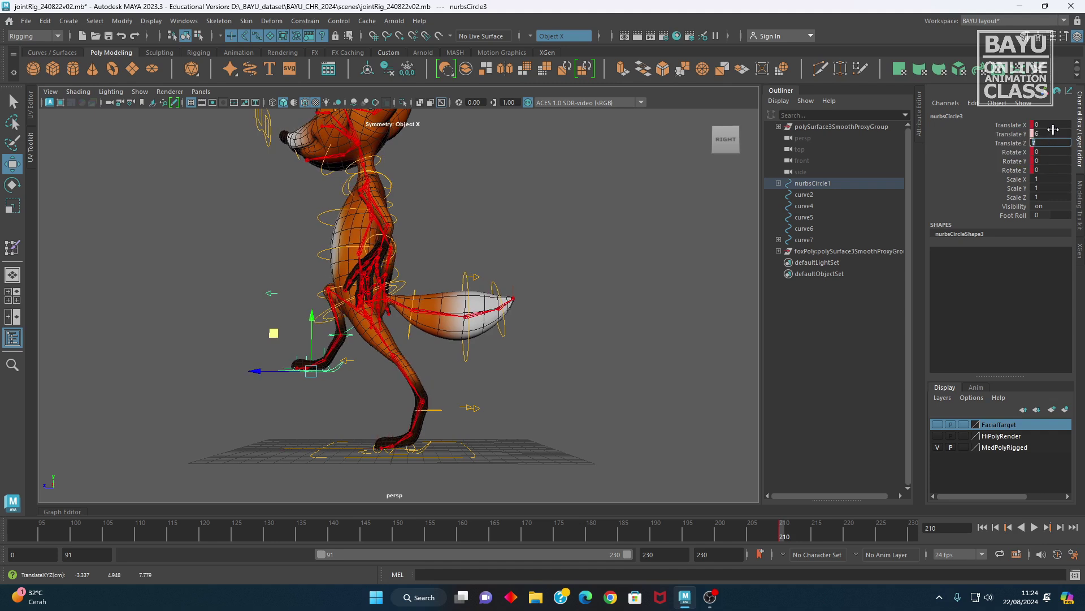
pyautogui.moveTo(1012, 126); pyautogui.dragTo(1008, 171)
pyautogui.rightClick(1007, 162)
pyautogui.click(1006, 175)
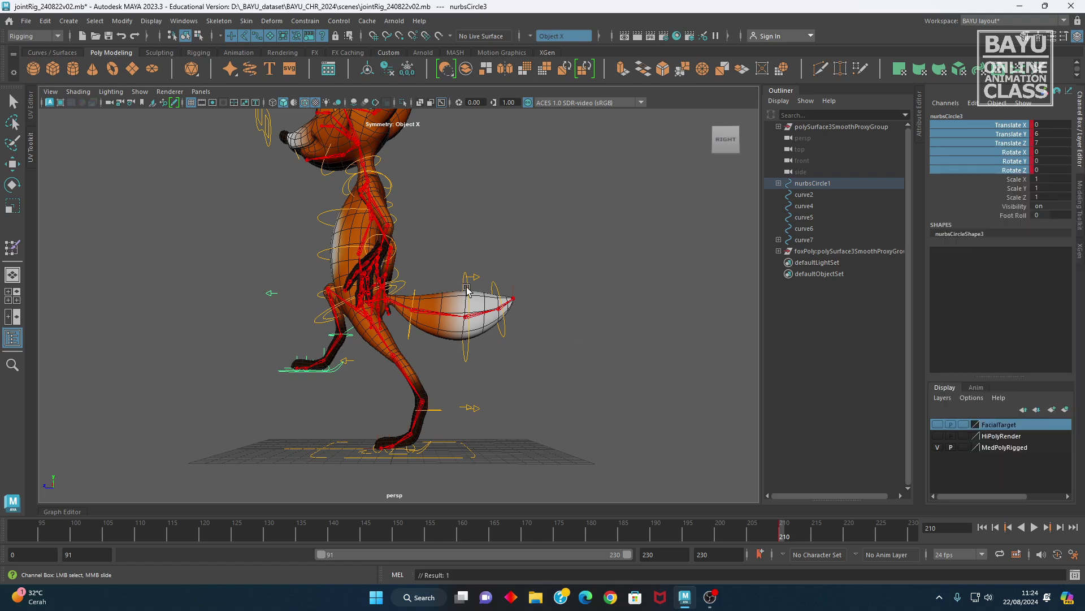
# Select the pelvis control and scrub from frame 150 to 210, examining the hip movement against the leg lift
pyautogui.keyDown('alt'); pyautogui.moveTo(390, 320); pyautogui.dragTo(406, 327); pyautogui.keyUp('alt')
pyautogui.click(316, 325)
pyautogui.press('w')
pyautogui.keyDown('alt'); pyautogui.moveTo(314, 334); pyautogui.dragTo(329, 345); pyautogui.keyUp('alt')
pyautogui.click(331, 322)
pyautogui.keyDown('alt'); pyautogui.moveTo(402, 355); pyautogui.dragTo(359, 359); pyautogui.keyUp('alt')
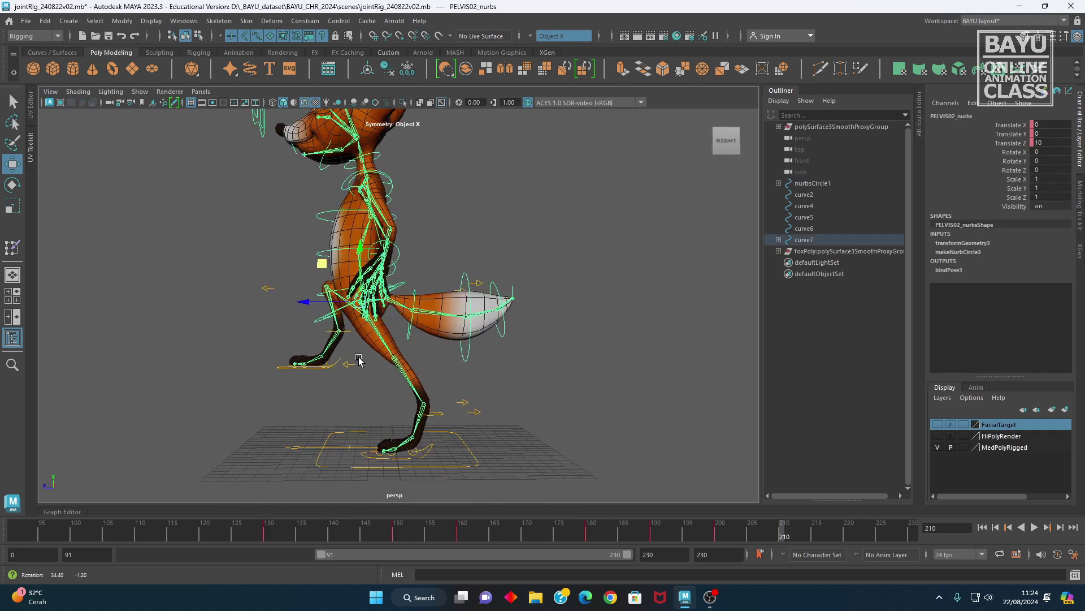
pyautogui.click(398, 535)
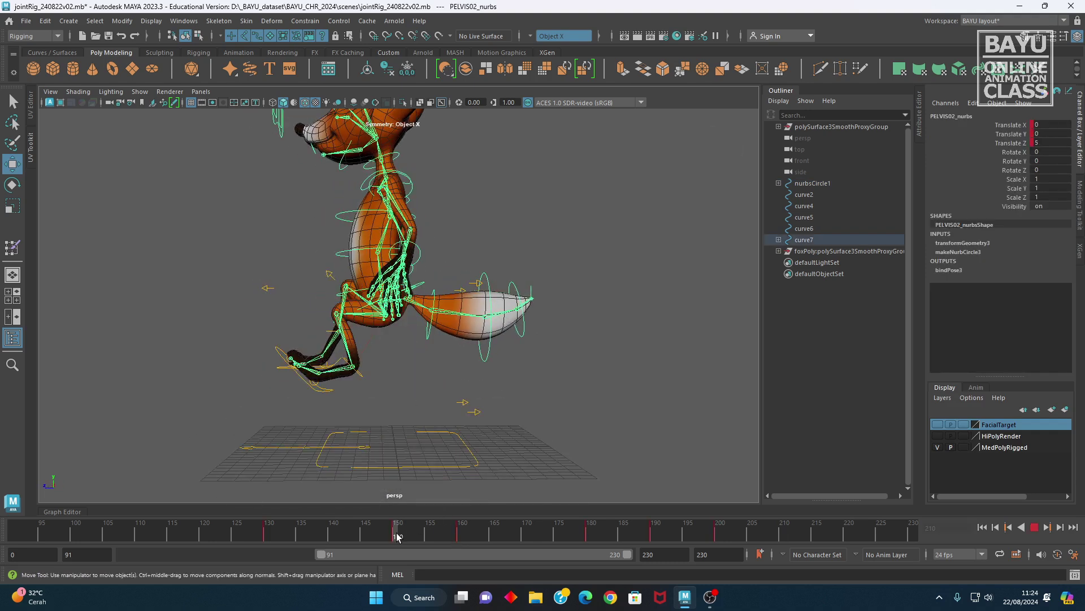
pyautogui.moveTo(399, 536); pyautogui.dragTo(721, 544)
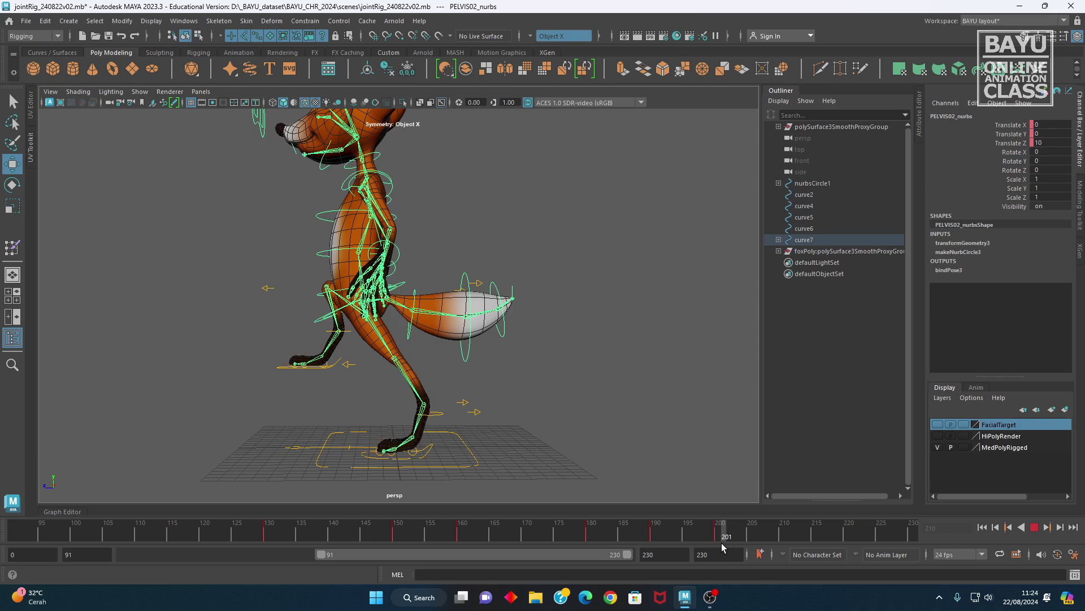
pyautogui.moveTo(717, 547)
pyautogui.mouseDown()
pyautogui.moveTo(286, 531)
pyautogui.moveTo(649, 537)
pyautogui.moveTo(783, 557)
pyautogui.mouseUp()
# Select the right foot control and shift its raised-foot key from frame 210 to frame 230
pyautogui.keyDown('alt'); pyautogui.moveTo(273, 397); pyautogui.dragTo(272, 372); pyautogui.keyUp('alt')
pyautogui.click(274, 367)
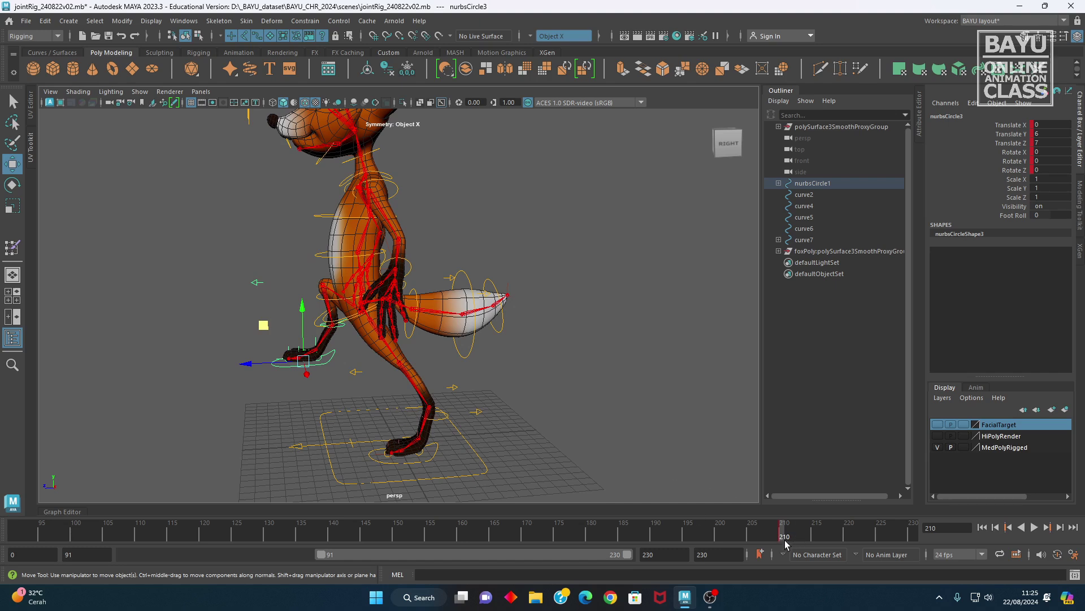
pyautogui.moveTo(786, 541)
pyautogui.keyDown('shift'); pyautogui.mouseDown()
pyautogui.moveTo(772, 540)
pyautogui.moveTo(782, 540)
pyautogui.mouseUp(); pyautogui.keyUp('shift')
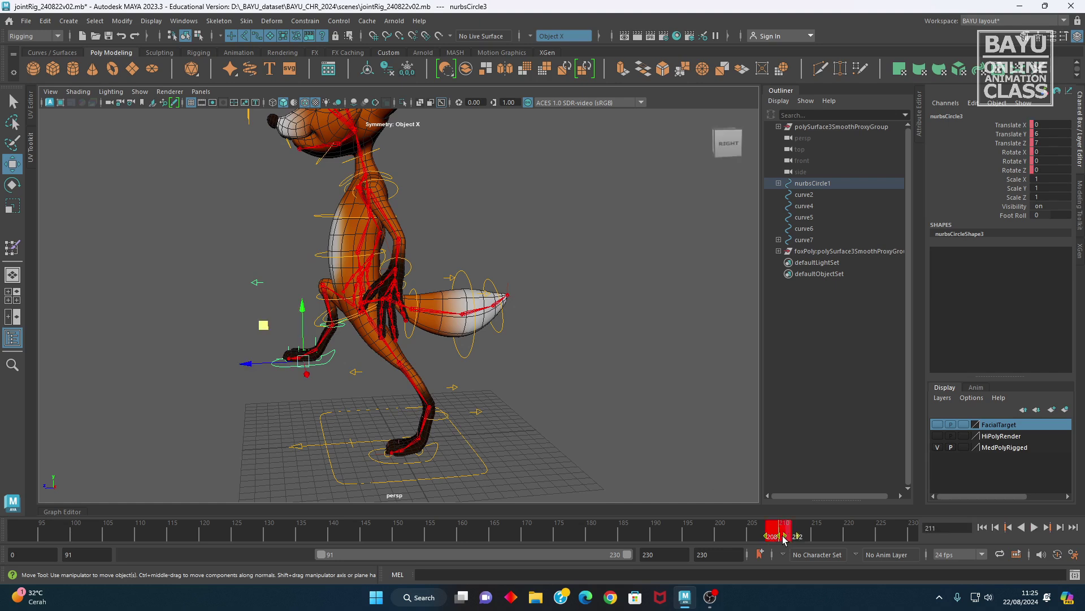
pyautogui.moveTo(784, 540); pyautogui.dragTo(906, 540)
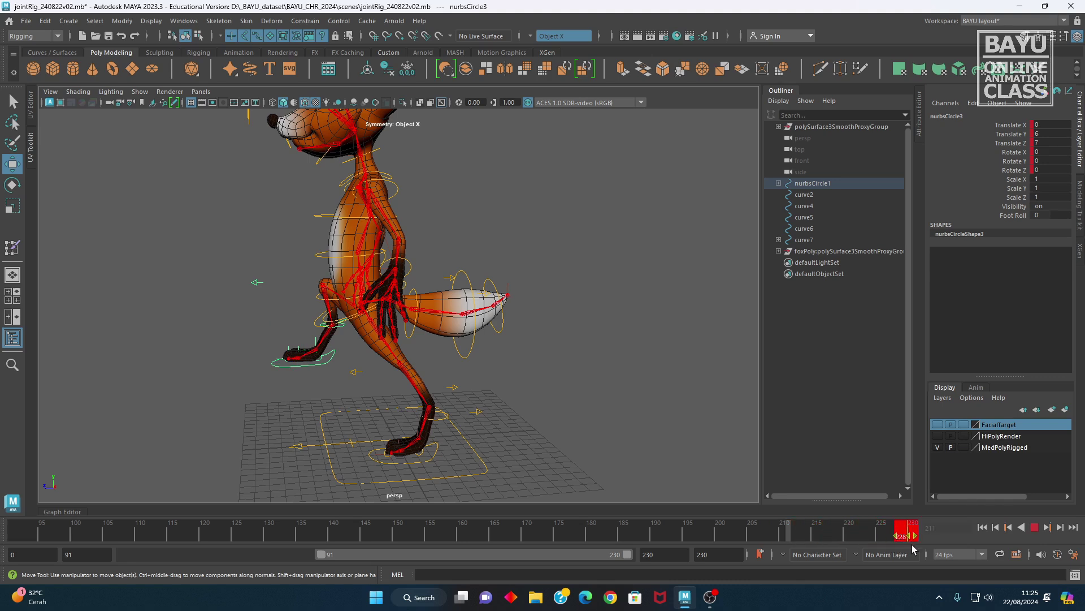
# Reset the right foot control's translation to 0 at frame 210 and key its Translate and Rotate channels
pyautogui.moveTo(790, 539); pyautogui.dragTo(781, 539)
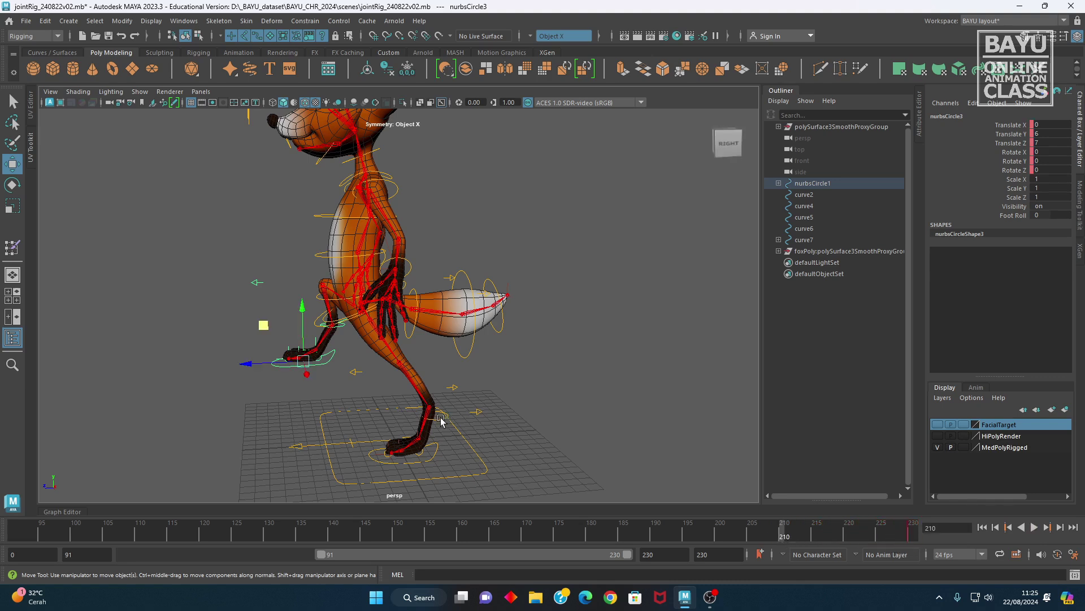
pyautogui.keyDown('alt'); pyautogui.moveTo(441, 417); pyautogui.dragTo(429, 409); pyautogui.keyUp('alt')
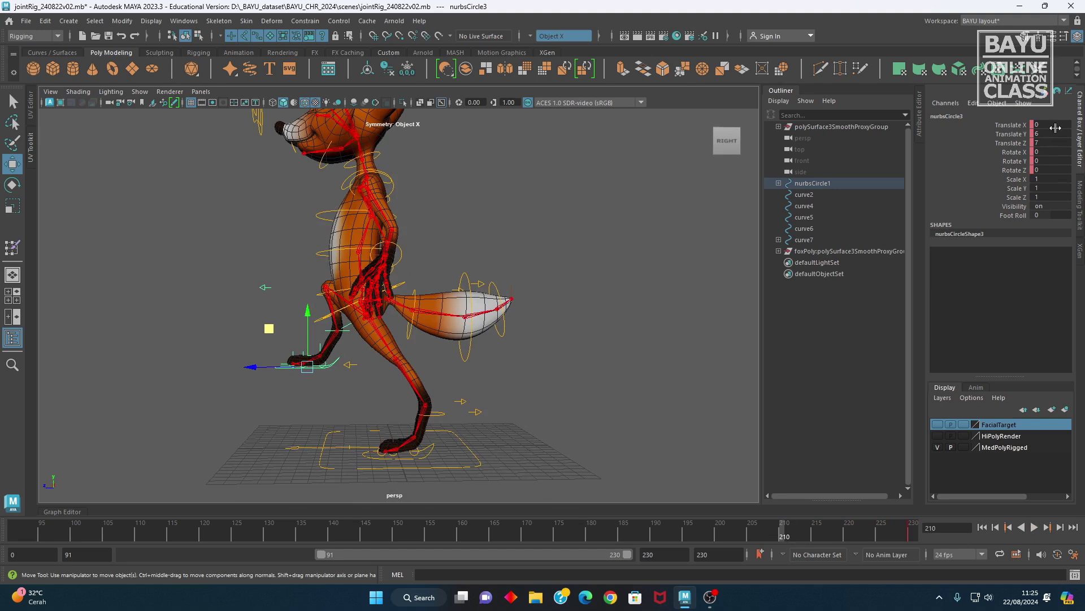
pyautogui.moveTo(1051, 124); pyautogui.dragTo(1054, 161)
pyautogui.press('Return')
pyautogui.moveTo(1009, 125); pyautogui.dragTo(1004, 172)
pyautogui.rightClick(1000, 165)
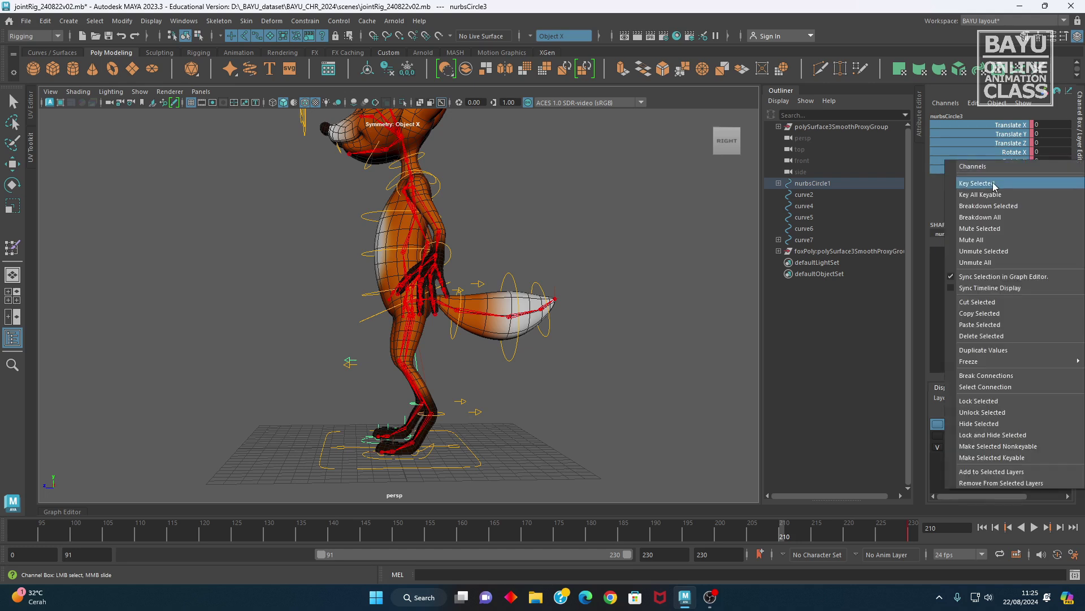
pyautogui.click(994, 183)
# Go to frame 230, set the right foot control's Rotate X to -45 and key that channel
pyautogui.keyDown('alt'); pyautogui.moveTo(453, 407); pyautogui.dragTo(529, 428); pyautogui.keyUp('alt')
pyautogui.moveTo(788, 535); pyautogui.dragTo(796, 534)
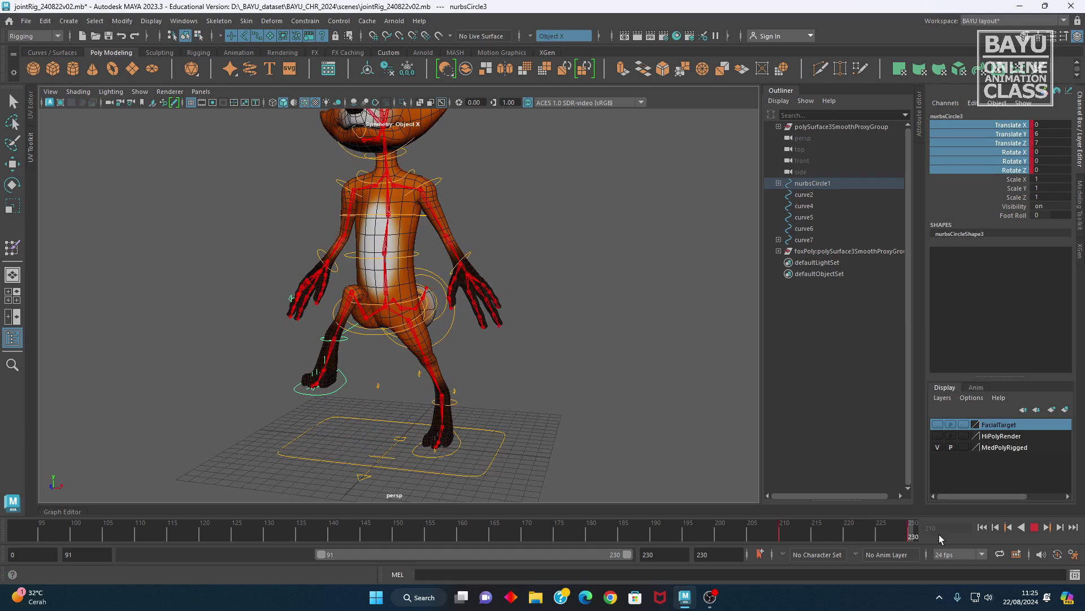
pyautogui.moveTo(939, 535); pyautogui.dragTo(936, 534)
pyautogui.keyDown('alt'); pyautogui.moveTo(593, 419); pyautogui.dragTo(502, 399); pyautogui.keyUp('alt')
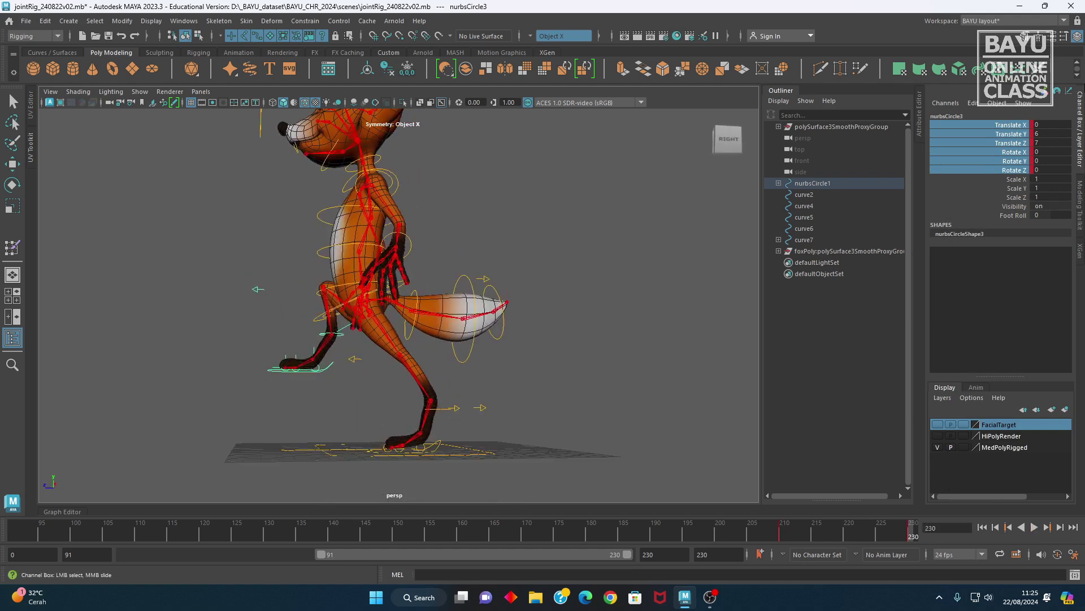
pyautogui.click(1021, 152)
pyautogui.moveTo(607, 339); pyautogui.dragTo(642, 341, button='middle')
pyautogui.doubleClick(1054, 152)
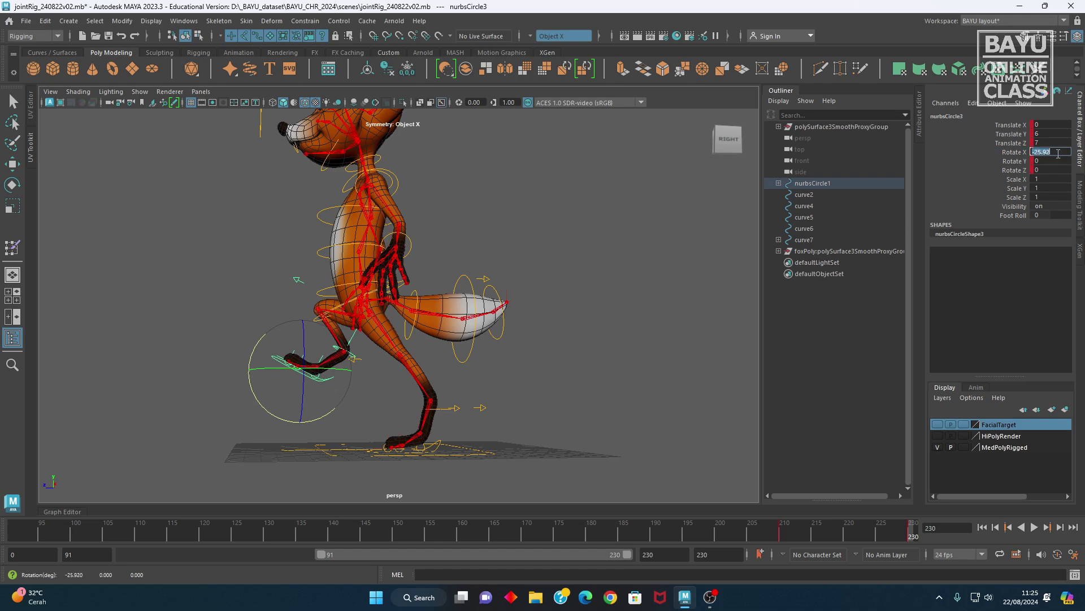
pyautogui.write('-45')
pyautogui.press('Return')
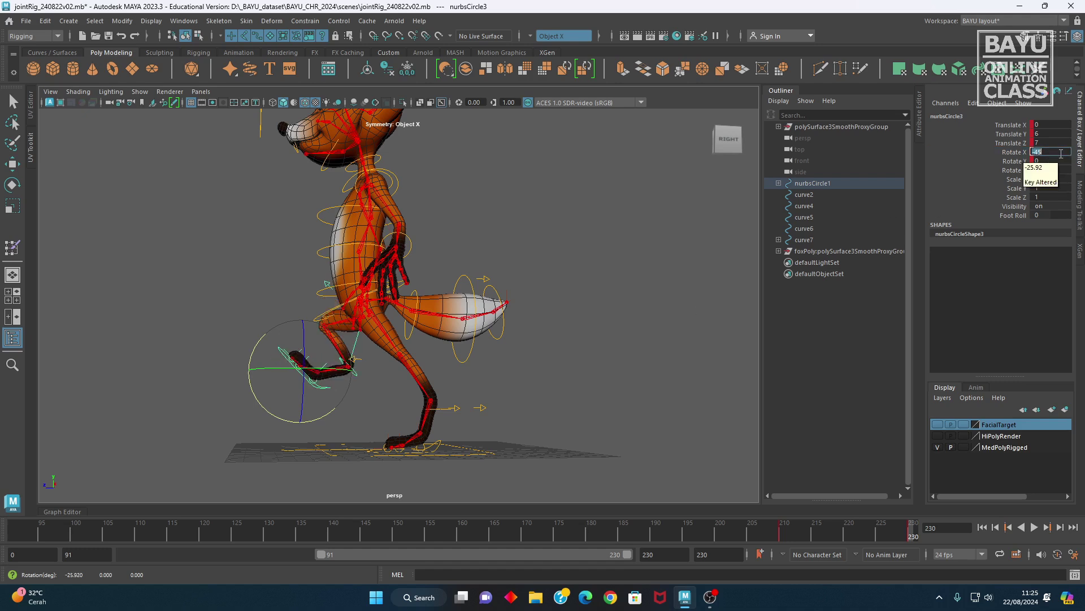
pyautogui.click(1012, 152)
pyautogui.rightClick(1012, 153)
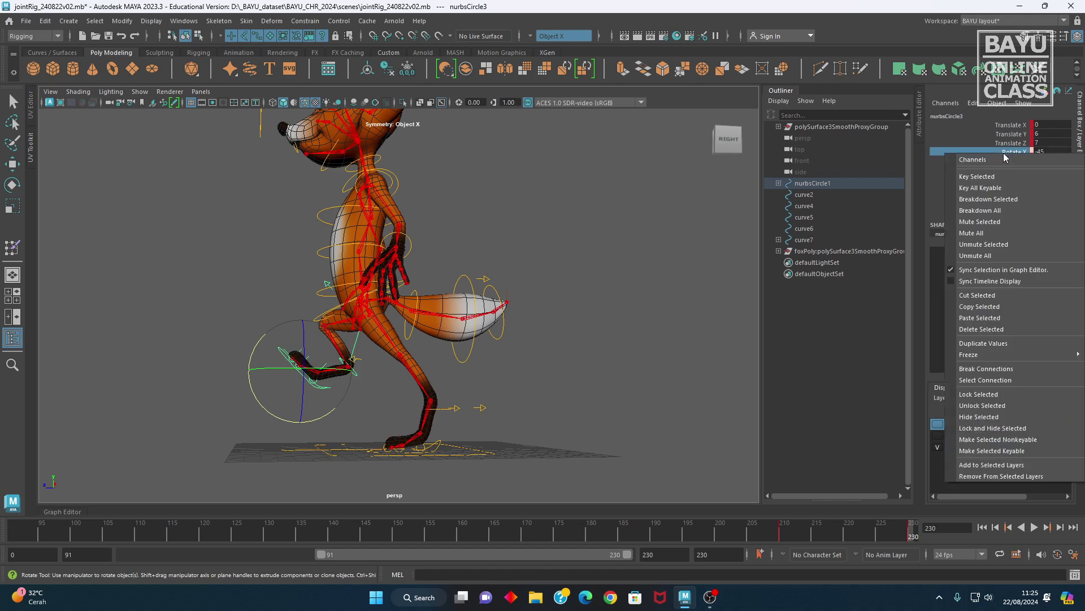
pyautogui.click(981, 175)
# Set the pelvis control's Translate Z to 6 at frame 230 and key that channel
pyautogui.keyDown('alt'); pyautogui.moveTo(439, 346); pyautogui.dragTo(399, 391); pyautogui.keyUp('alt')
pyautogui.click(373, 361)
pyautogui.keyDown('alt'); pyautogui.moveTo(491, 432); pyautogui.dragTo(377, 329); pyautogui.keyUp('alt')
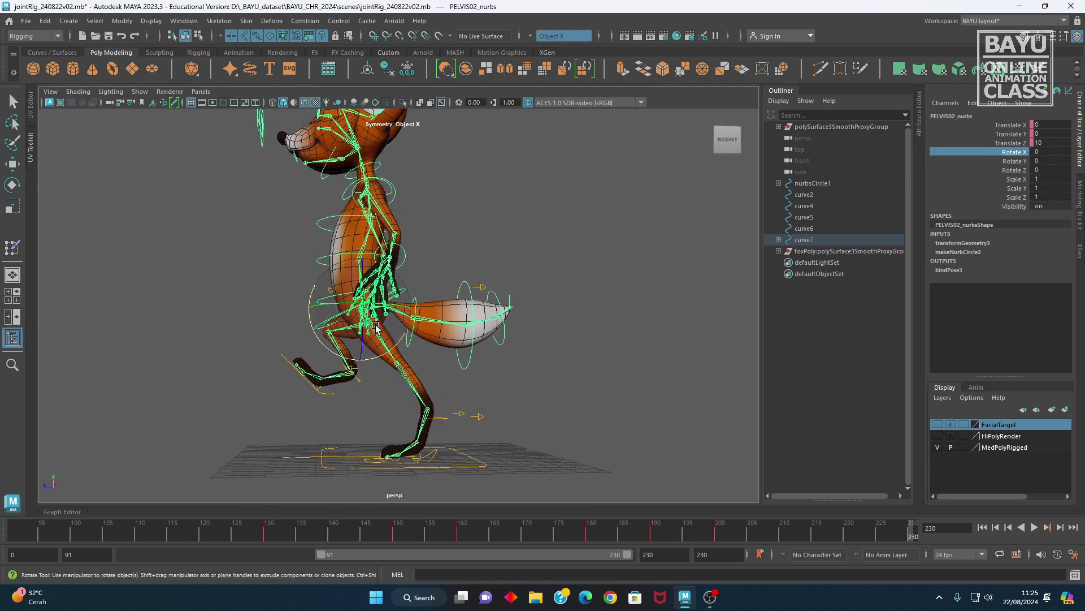
pyautogui.doubleClick(1047, 144)
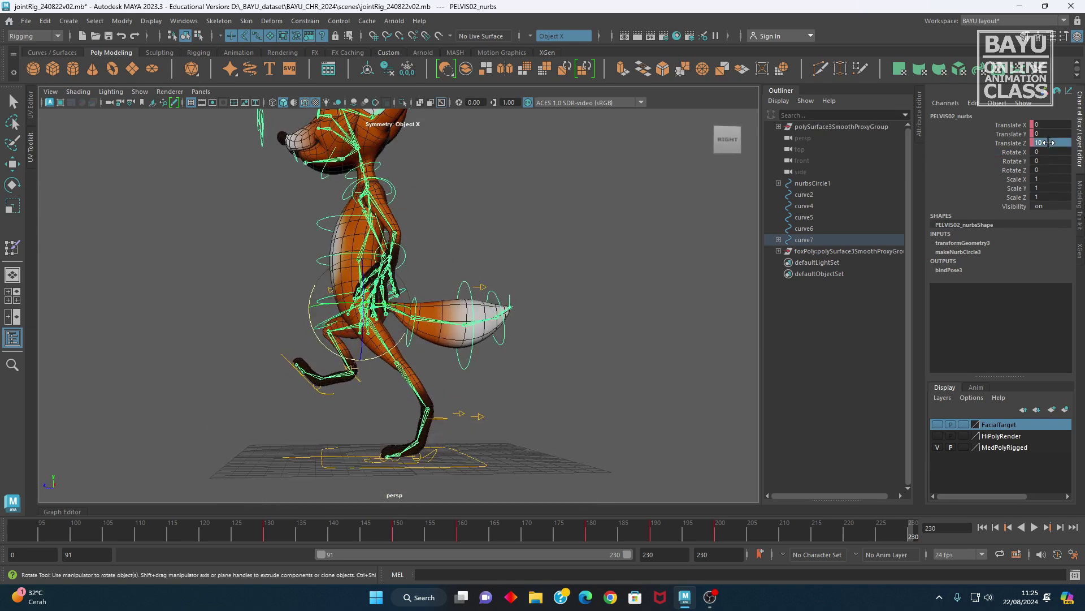
pyautogui.write('6')
pyautogui.press('Return')
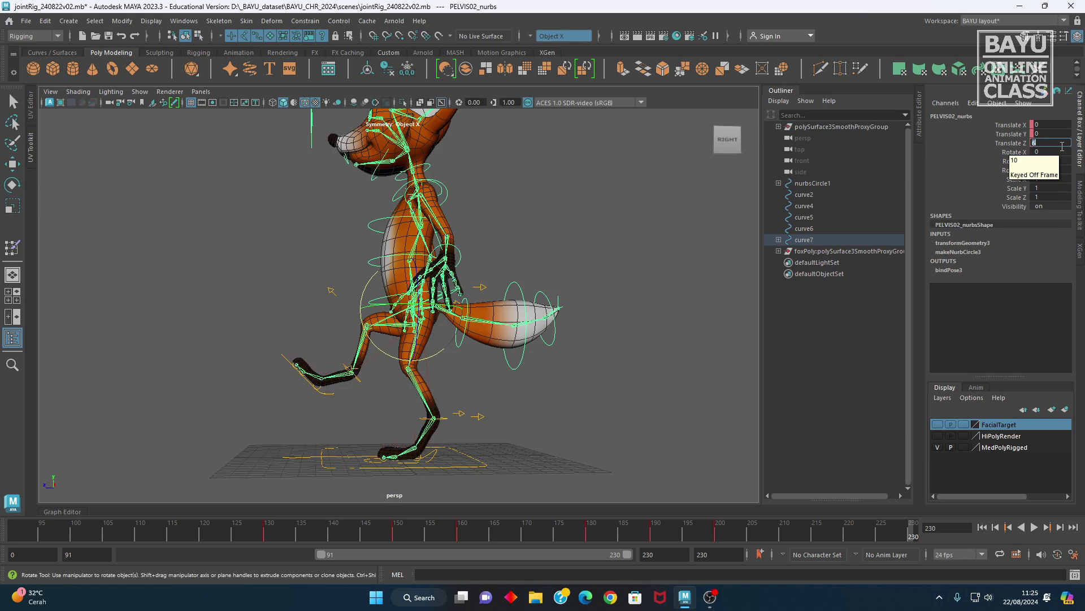
pyautogui.click(1013, 143)
pyautogui.rightClick(1012, 143)
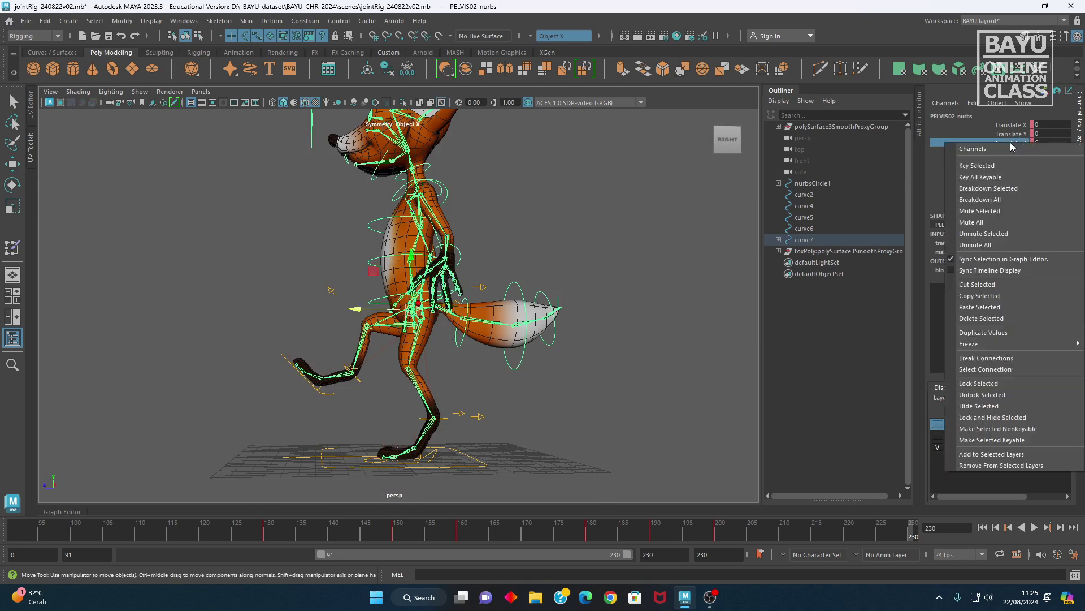
pyautogui.click(1005, 167)
# Key the pelvis control's Translate X, Y and Z channels together at frame 230 and check the pose from front and side
pyautogui.moveTo(616, 347)
pyautogui.keyDown('alt'); pyautogui.mouseDown()
pyautogui.moveTo(574, 355)
pyautogui.moveTo(618, 353)
pyautogui.mouseUp(); pyautogui.keyUp('alt')
pyautogui.moveTo(1009, 125); pyautogui.dragTo(1010, 143)
pyautogui.rightClick(1005, 142)
pyautogui.click(1001, 162)
pyautogui.keyDown('alt'); pyautogui.moveTo(473, 401); pyautogui.dragTo(419, 316); pyautogui.keyUp('alt')
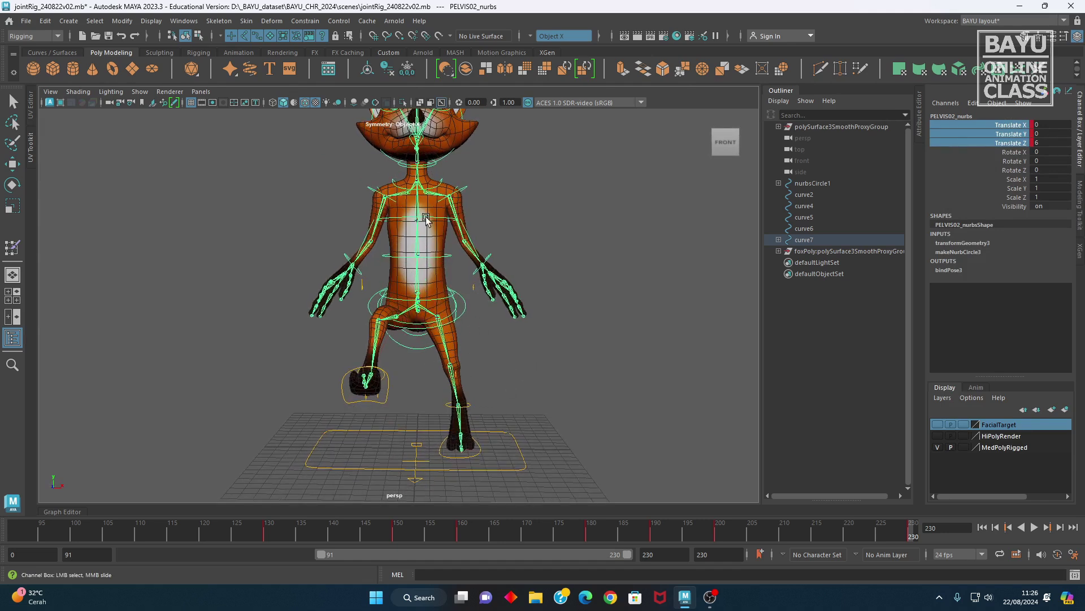
pyautogui.keyDown('alt'); pyautogui.moveTo(524, 437); pyautogui.dragTo(455, 424); pyautogui.keyUp('alt')
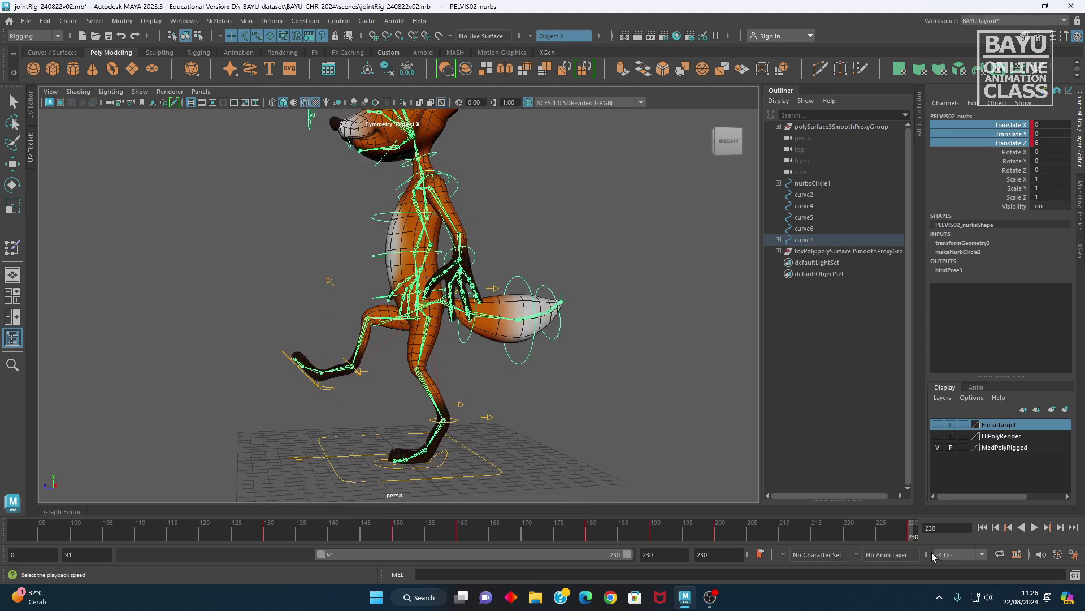
# Extend the playback range's end to frame 300 and move the visible range's start to frame 155
pyautogui.click(666, 557)
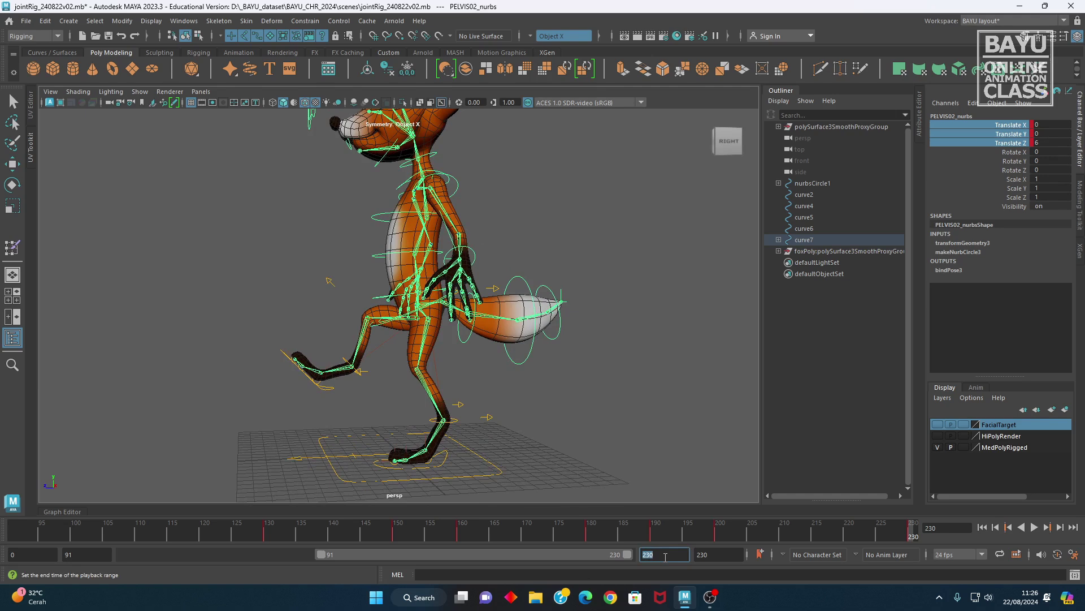
pyautogui.write('300')
pyautogui.press('Return')
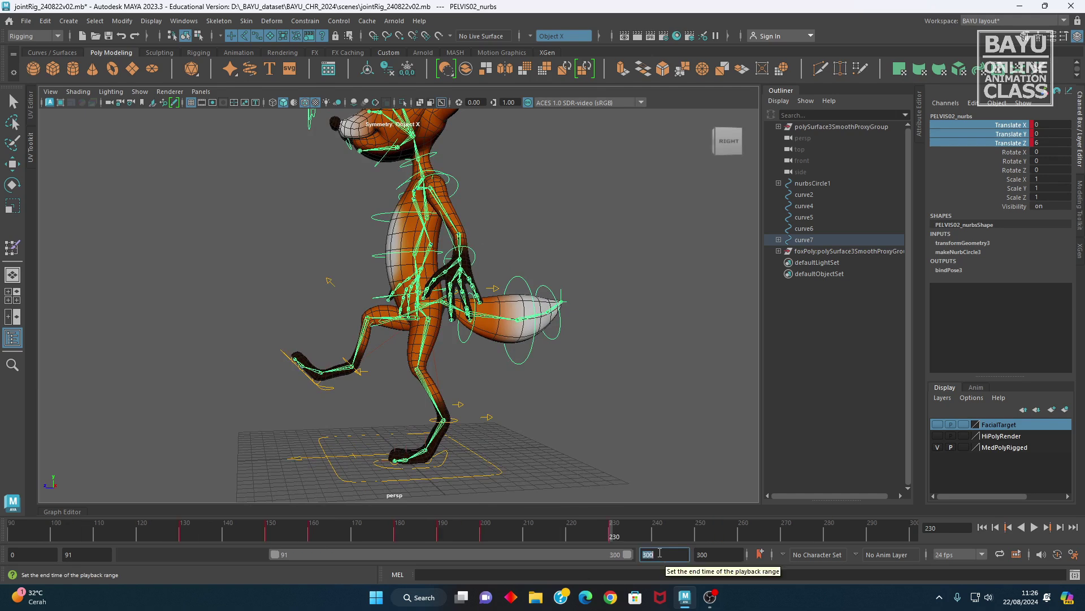
pyautogui.moveTo(275, 554); pyautogui.dragTo(381, 557)
pyautogui.moveTo(482, 538)
pyautogui.mouseDown()
pyautogui.moveTo(303, 539)
pyautogui.moveTo(529, 540)
pyautogui.moveTo(286, 539)
pyautogui.moveTo(497, 561)
pyautogui.mouseUp()
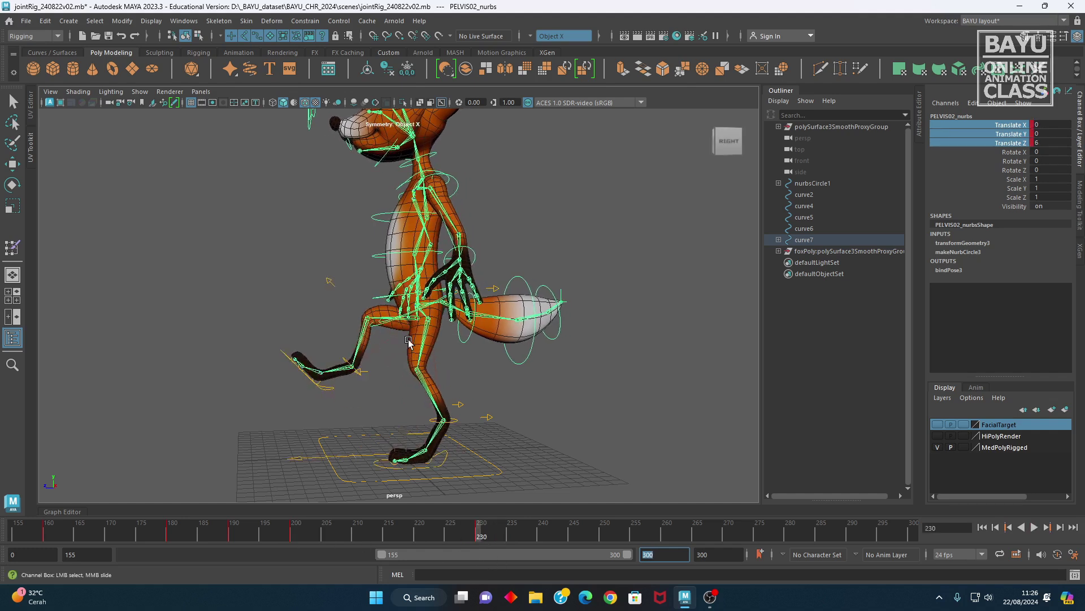
# Set the pelvis control's Translate Z to 10 at frame 210, key its three Translate channels, and check the motion through frame 230
pyautogui.keyDown('alt'); pyautogui.moveTo(380, 408); pyautogui.dragTo(480, 456); pyautogui.keyUp('alt')
pyautogui.moveTo(481, 541); pyautogui.dragTo(356, 541)
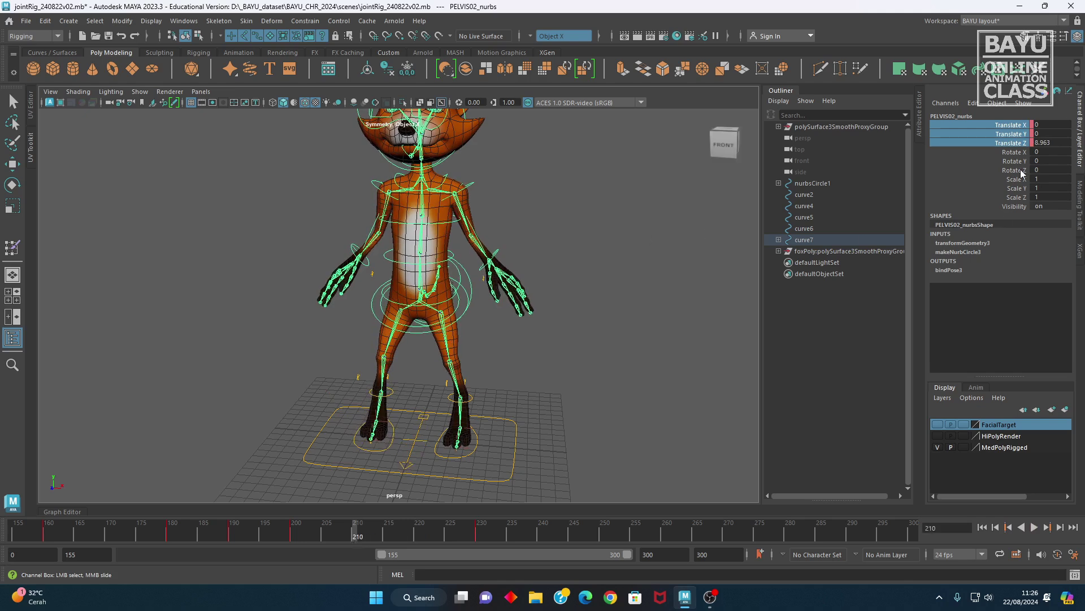
pyautogui.doubleClick(1055, 142)
pyautogui.write('10')
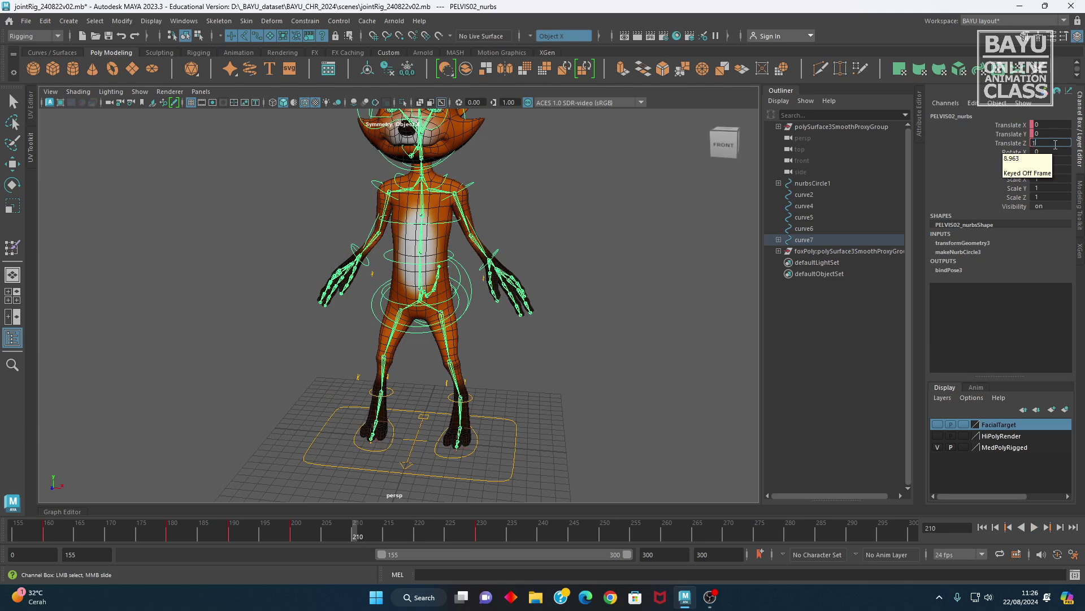
pyautogui.press('Return')
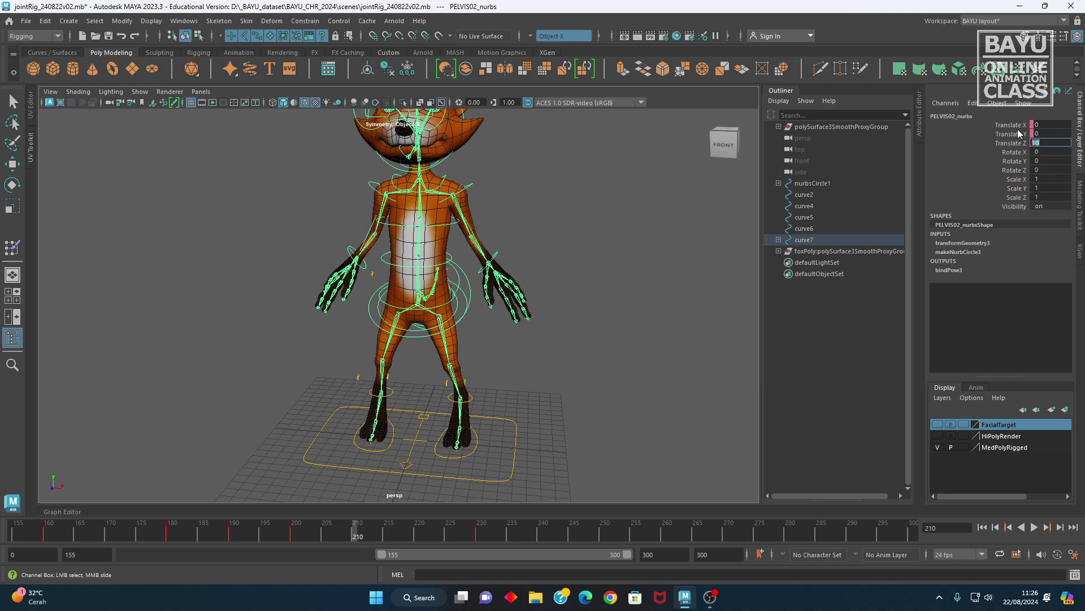
pyautogui.moveTo(1015, 125); pyautogui.dragTo(1015, 144)
pyautogui.rightClick(1002, 138)
pyautogui.click(995, 162)
pyautogui.keyDown('alt'); pyautogui.moveTo(342, 484); pyautogui.dragTo(299, 440); pyautogui.keyUp('alt')
pyautogui.moveTo(377, 533); pyautogui.dragTo(483, 541)
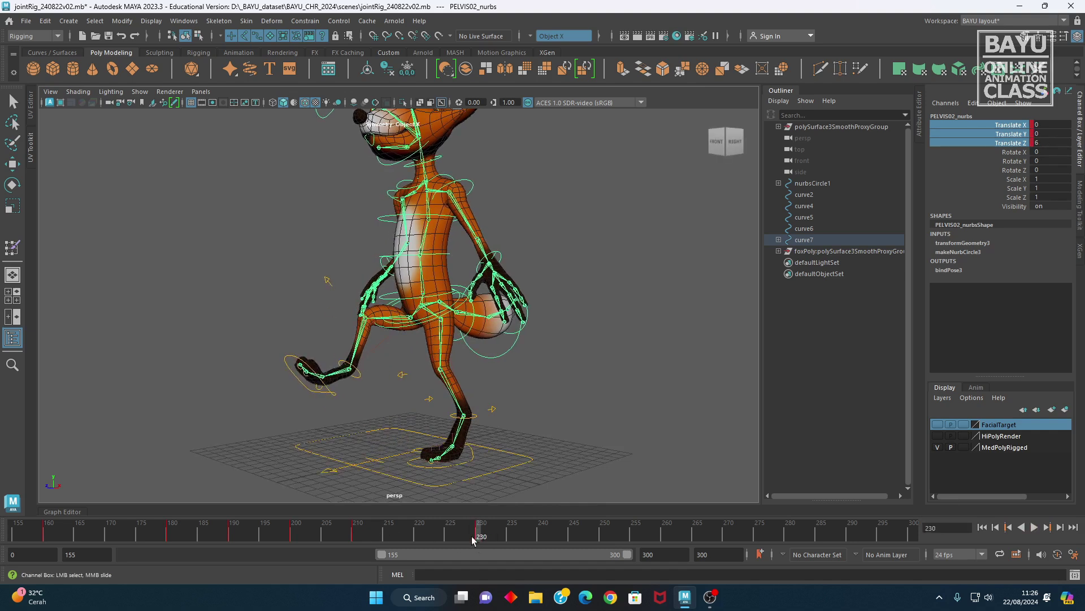
# Key the pelvis control's Translate X, Y and Z channels at frame 240
pyautogui.keyDown('alt'); pyautogui.moveTo(334, 443); pyautogui.dragTo(339, 446); pyautogui.keyUp('alt')
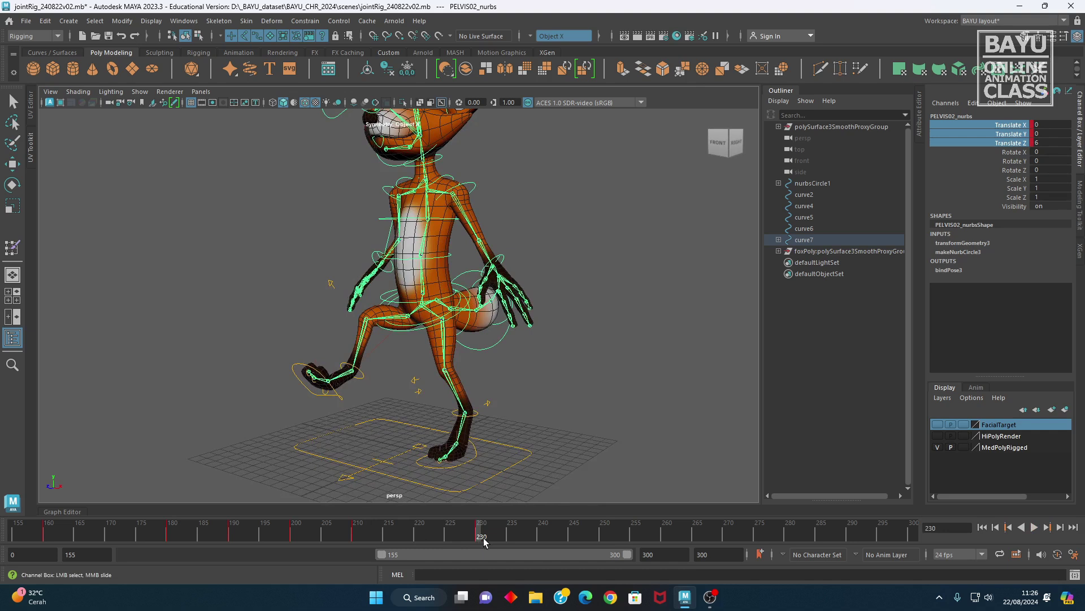
pyautogui.moveTo(484, 537); pyautogui.dragTo(555, 545)
pyautogui.hotkey('alt', 'v')
pyautogui.rightClick(996, 135)
pyautogui.click(987, 150)
# Key the lifted right foot control's Translate and Rotate channels together at frame 240
pyautogui.keyDown('alt'); pyautogui.moveTo(420, 344); pyautogui.dragTo(357, 343); pyautogui.keyUp('alt')
pyautogui.click(331, 387)
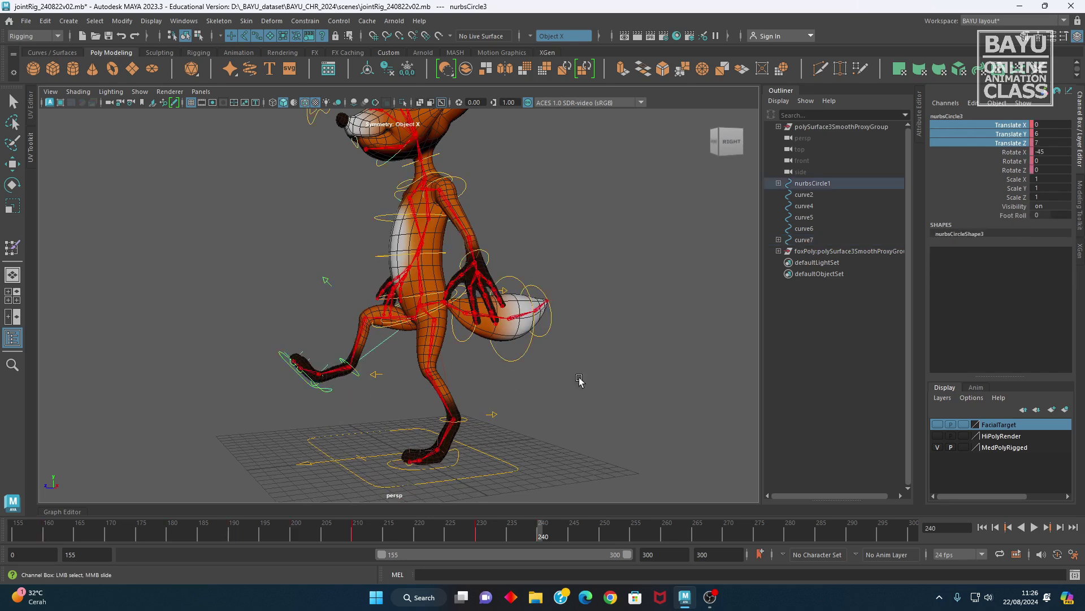
pyautogui.moveTo(1020, 126); pyautogui.dragTo(997, 170)
pyautogui.rightClick(995, 163)
pyautogui.click(989, 182)
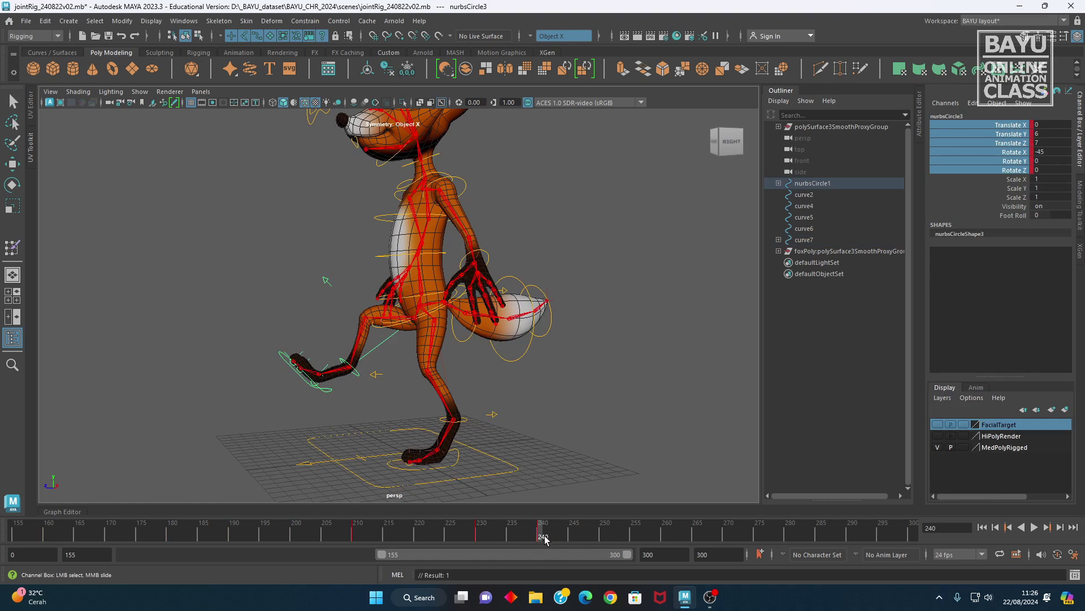
# At frame 260, set the right foot control's Rotate X and Translate Z to 0
pyautogui.moveTo(545, 539); pyautogui.dragTo(666, 542)
pyautogui.keyDown('alt'); pyautogui.moveTo(303, 412); pyautogui.dragTo(523, 406); pyautogui.keyUp('alt')
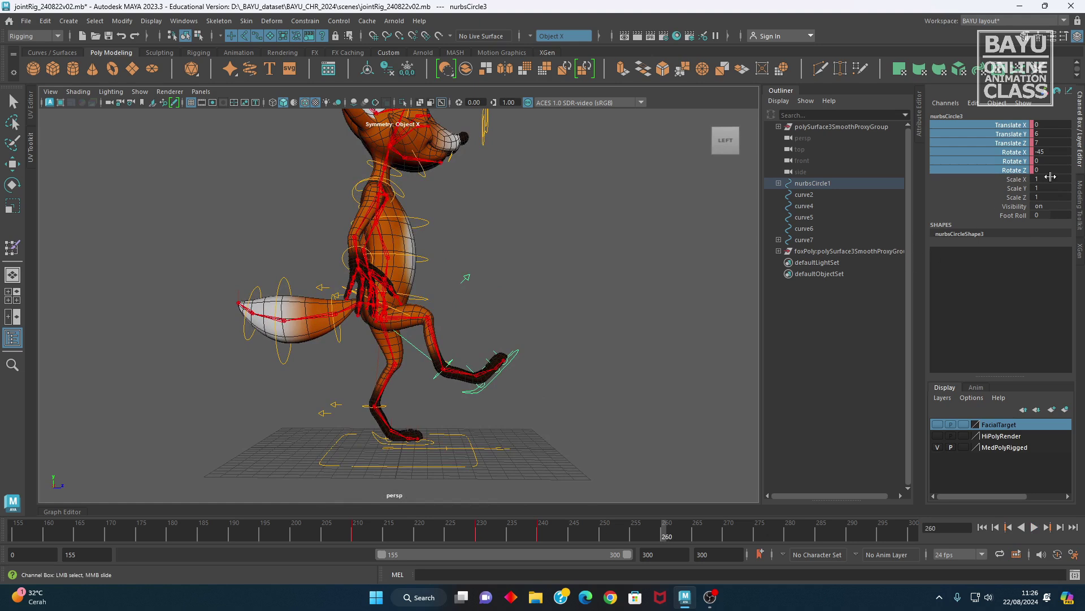
pyautogui.doubleClick(1060, 151)
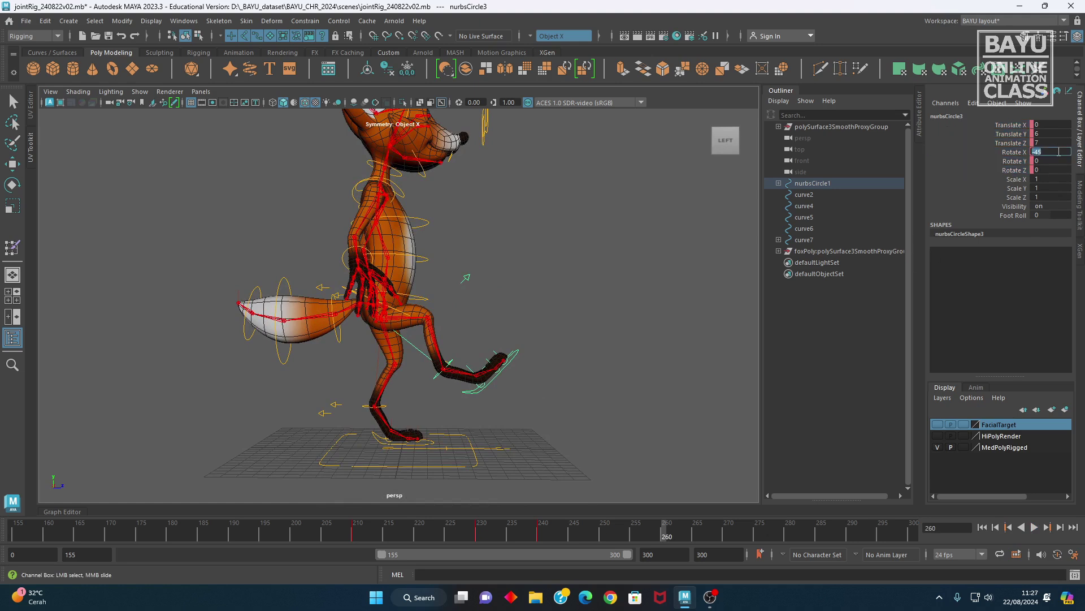
pyautogui.write('0')
pyautogui.press('Return')
pyautogui.doubleClick(1050, 142)
pyautogui.write('10')
pyautogui.press('Return')
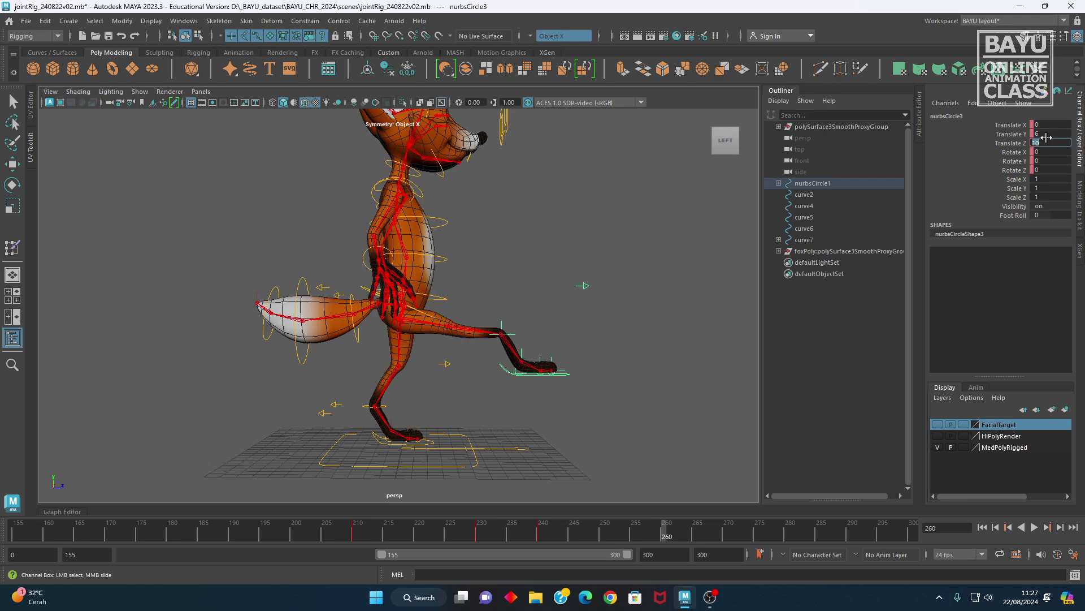
pyautogui.write('0')
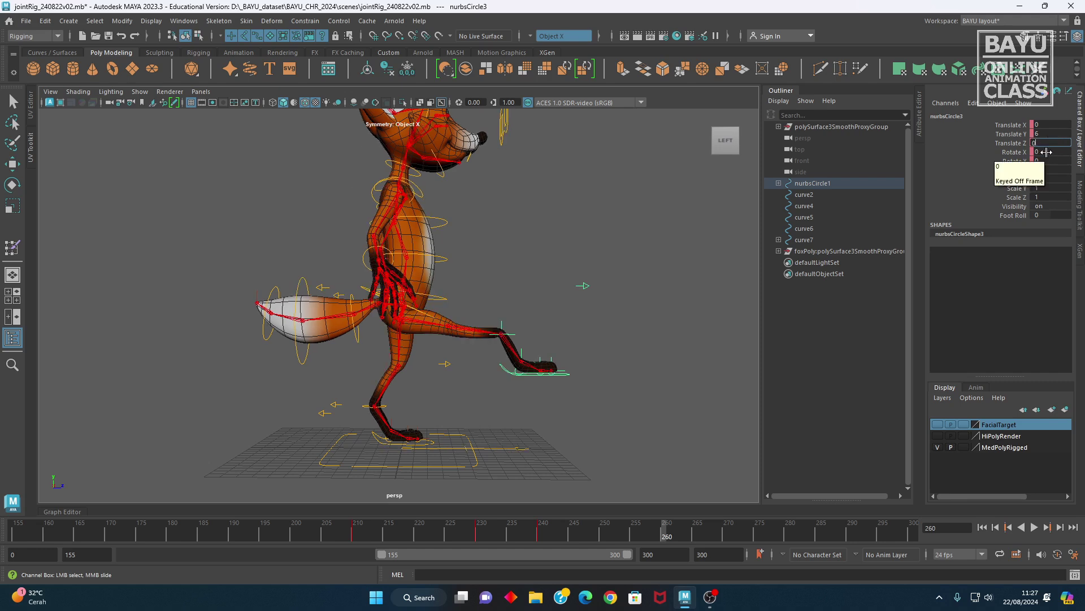
pyautogui.press('Return')
# Lower the right foot to the ground at Translate Y 0 and key its Translate and Rotate channels at frame 260
pyautogui.keyDown('alt'); pyautogui.moveTo(547, 342); pyautogui.dragTo(508, 395); pyautogui.keyUp('alt')
pyautogui.press('w')
pyautogui.moveTo(405, 339); pyautogui.dragTo(409, 421)
pyautogui.keyDown('alt'); pyautogui.moveTo(553, 490); pyautogui.dragTo(497, 508); pyautogui.keyUp('alt')
pyautogui.doubleClick(1047, 134)
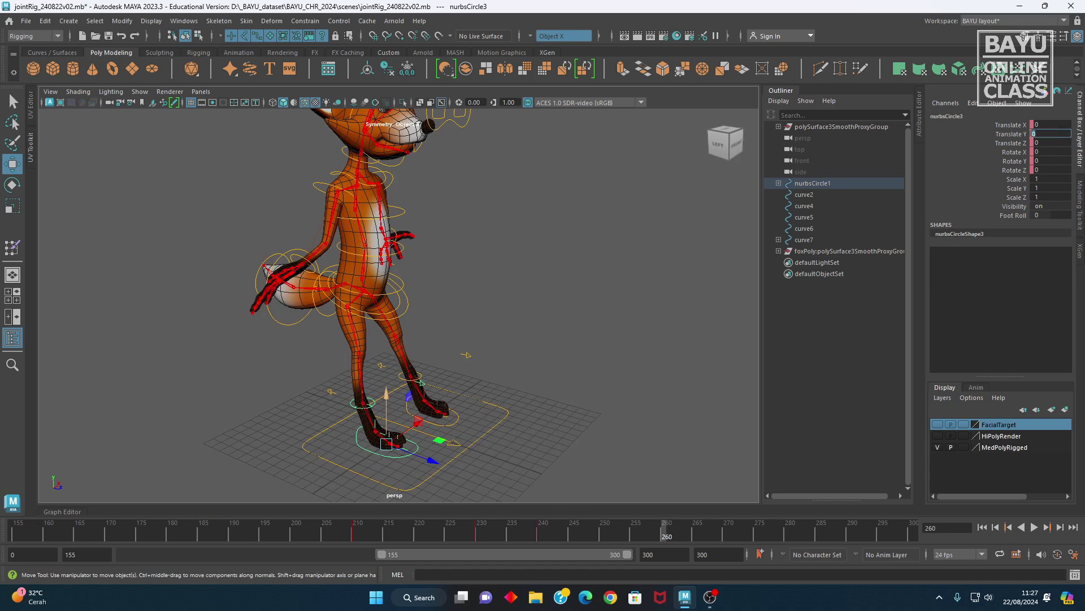
pyautogui.moveTo(1011, 129); pyautogui.dragTo(998, 170)
pyautogui.rightClick(996, 161)
pyautogui.click(963, 184)
# Set the pelvis control's Translate Z to 10 at frame 260 and key its three Translate channels
pyautogui.keyDown('alt'); pyautogui.moveTo(396, 338); pyautogui.dragTo(434, 304); pyautogui.keyUp('alt')
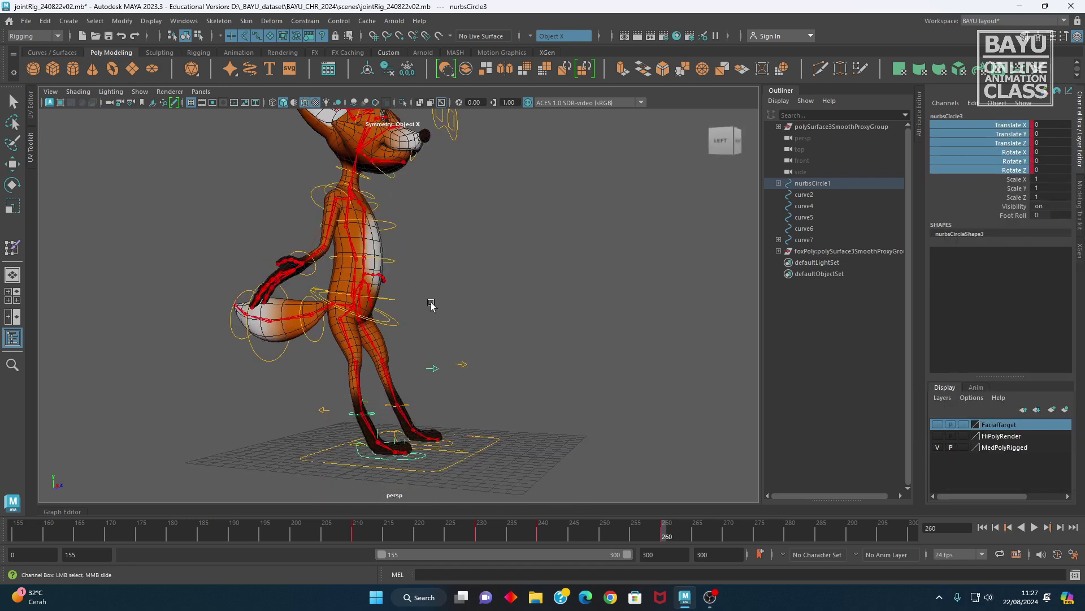
pyautogui.click(396, 323)
pyautogui.click(1048, 142)
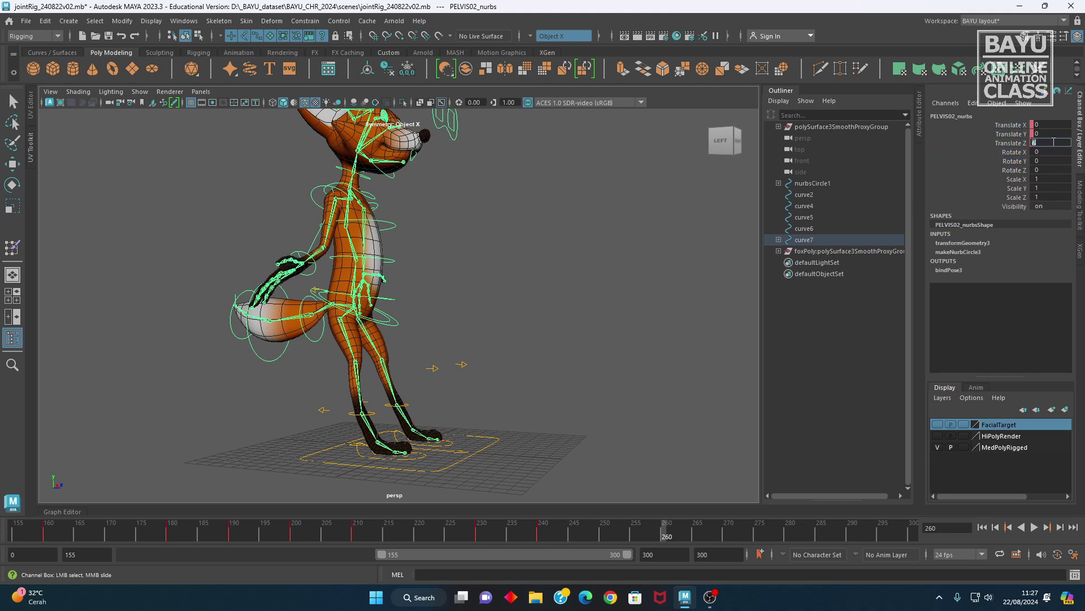
pyautogui.write('10')
pyautogui.press('Return')
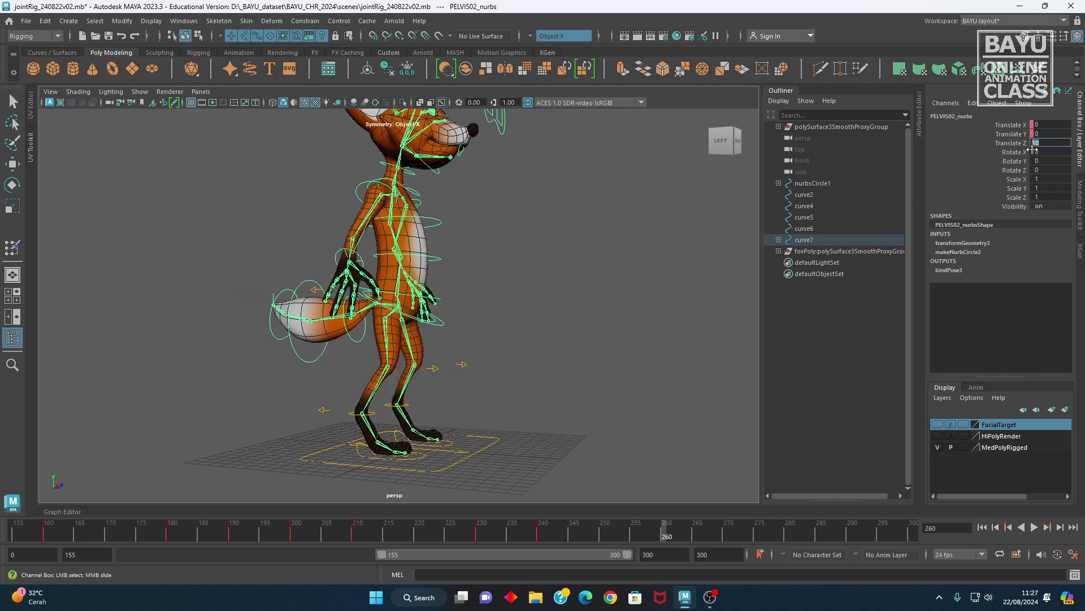
pyautogui.moveTo(1018, 125); pyautogui.dragTo(1011, 142)
pyautogui.rightClick(1009, 141)
pyautogui.click(997, 159)
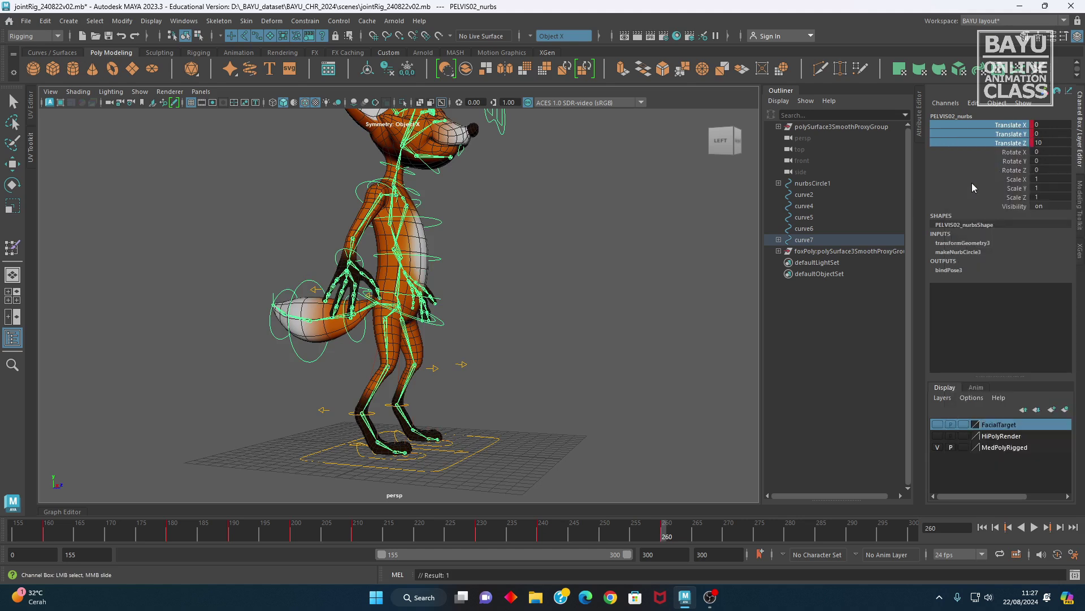
# Raise the right foot out sideways to about Translate X -5.3 and Y 4.8, and tilt it outward about the Z axis
pyautogui.keyDown('alt'); pyautogui.moveTo(409, 475); pyautogui.dragTo(359, 483); pyautogui.keyUp('alt')
pyautogui.click(405, 458)
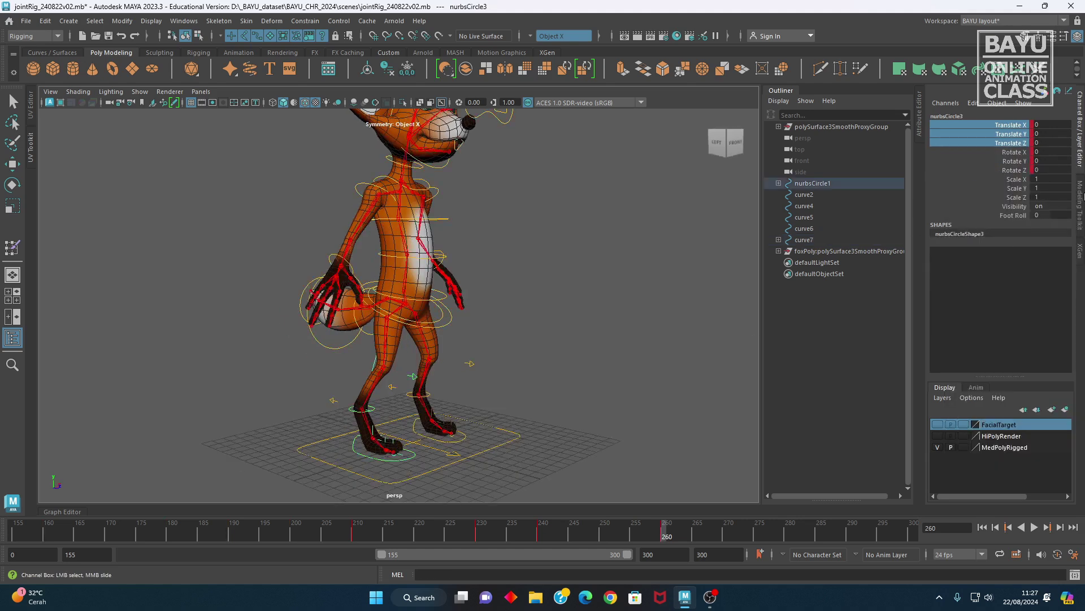
pyautogui.keyDown('alt'); pyautogui.moveTo(441, 442); pyautogui.dragTo(366, 444); pyautogui.keyUp('alt')
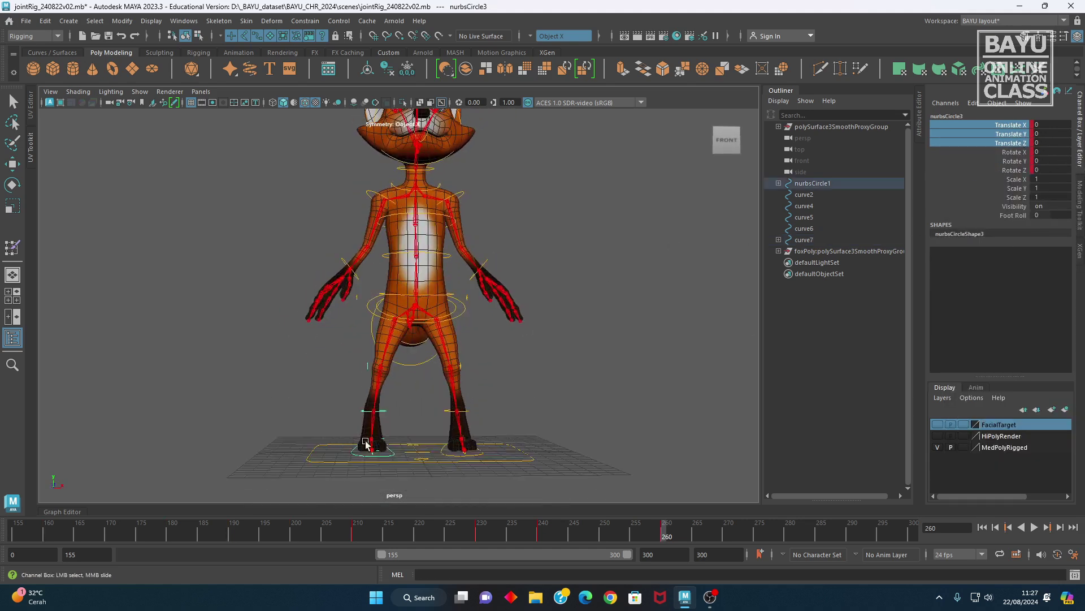
pyautogui.keyDown('alt'); pyautogui.moveTo(366, 443); pyautogui.dragTo(449, 434, button='middle'); pyautogui.keyUp('alt')
pyautogui.press('w')
pyautogui.moveTo(455, 402); pyautogui.dragTo(382, 339)
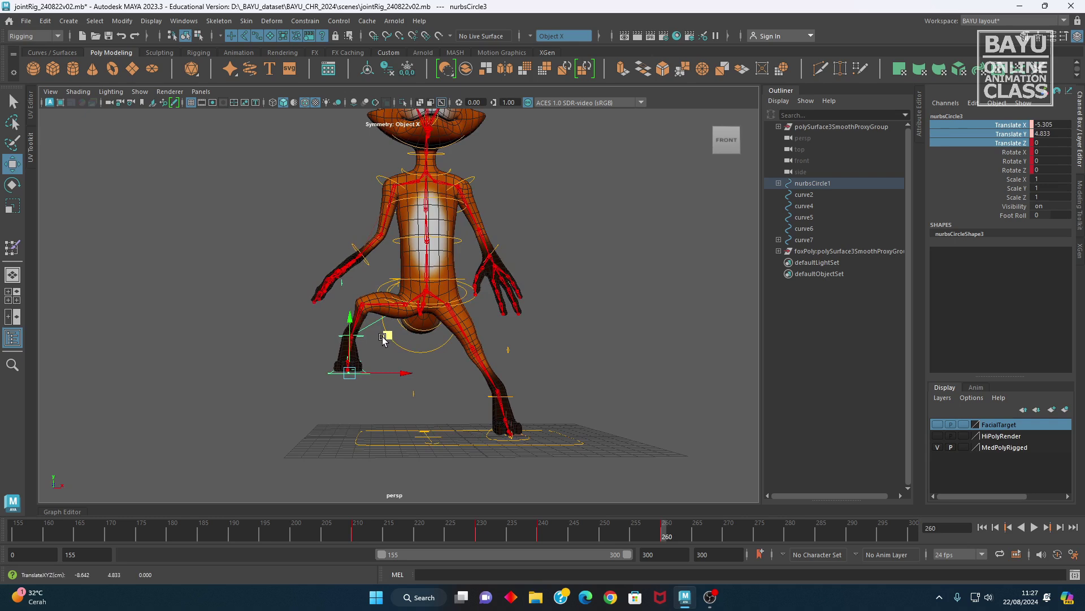
pyautogui.press('e')
pyautogui.moveTo(399, 360); pyautogui.dragTo(400, 410)
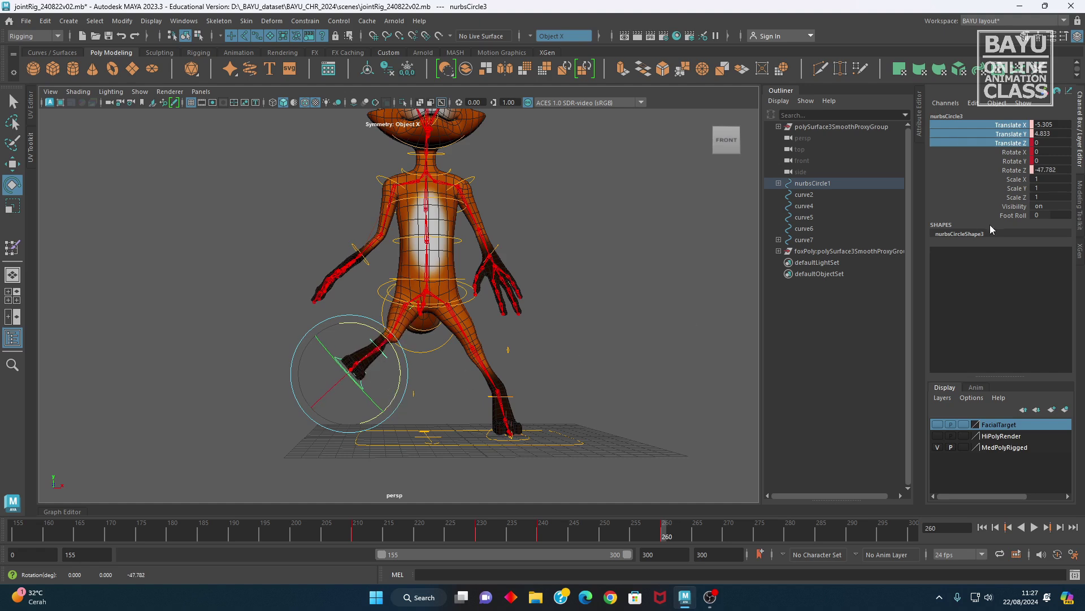
# Set the right foot control's Rotate Z to -50 and key all its Translate and Rotate channels at frame 260
pyautogui.click(1059, 169)
pyautogui.write('--50')
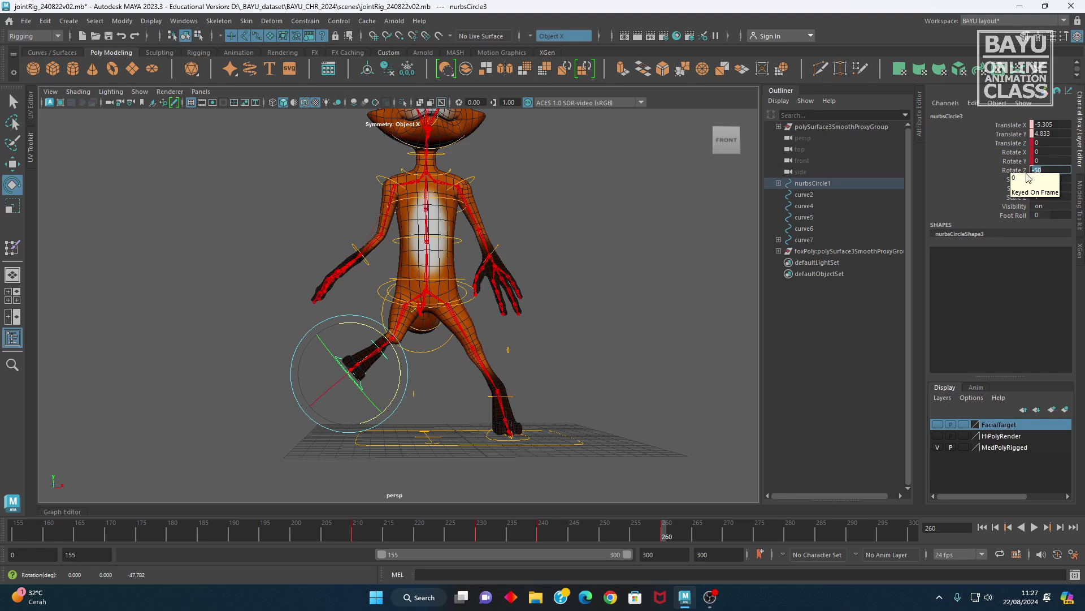
pyautogui.press('Return')
pyautogui.rightClick(1002, 169)
pyautogui.click(1000, 189)
pyautogui.moveTo(1019, 124); pyautogui.dragTo(1017, 170)
pyautogui.rightClick(1011, 157)
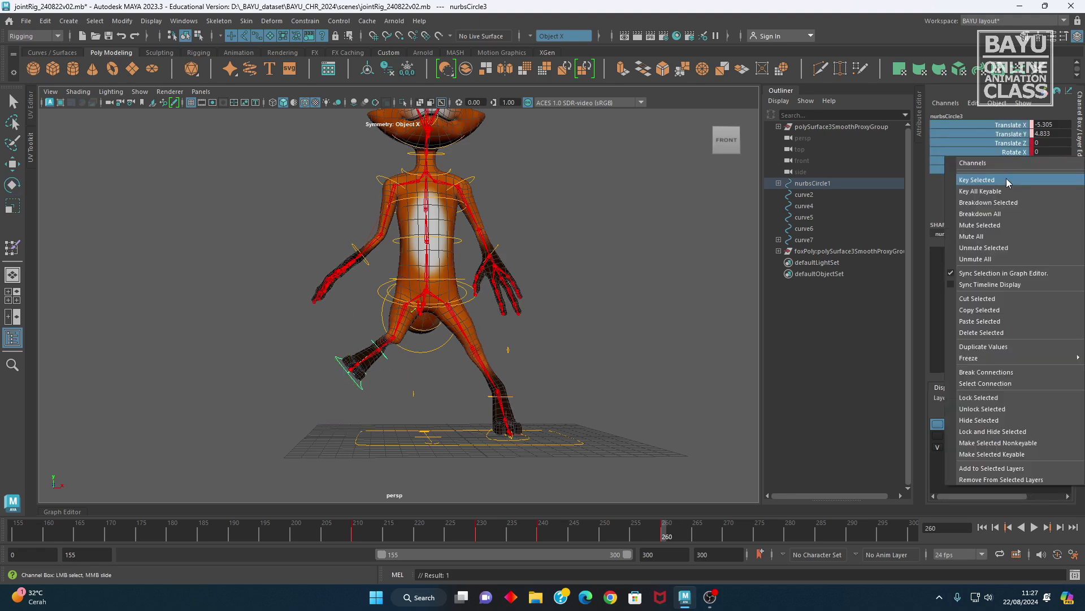
pyautogui.click(1007, 178)
# Shift the pelvis over the standing leg with Translate X at 5 and key its three Translate channels at frame 260
pyautogui.keyDown('alt'); pyautogui.moveTo(528, 341); pyautogui.dragTo(479, 307); pyautogui.keyUp('alt')
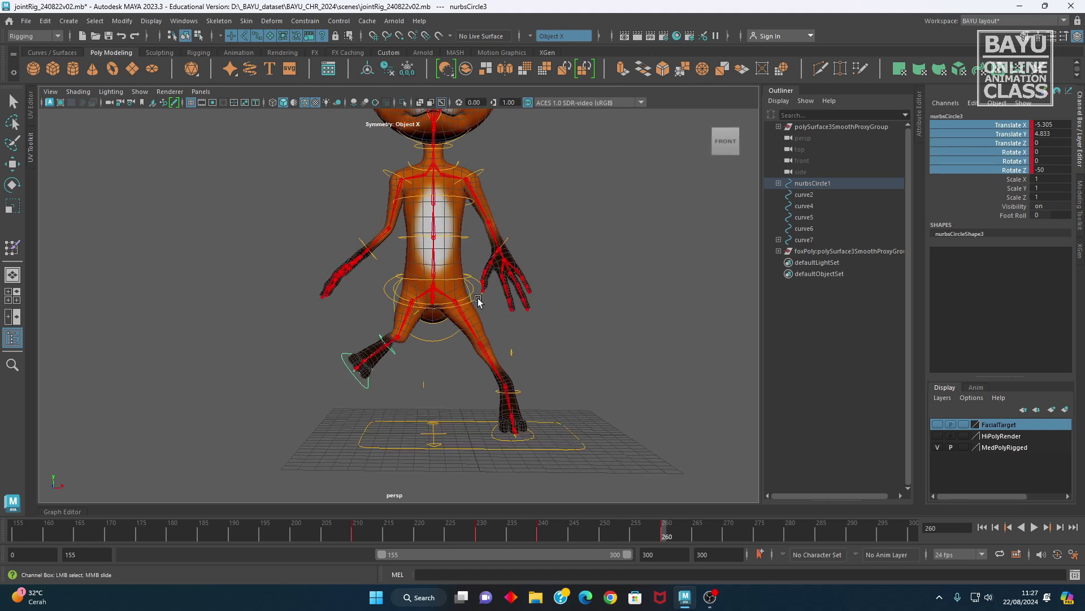
pyautogui.click(478, 302)
pyautogui.keyDown('alt'); pyautogui.moveTo(553, 339); pyautogui.dragTo(547, 339); pyautogui.keyUp('alt')
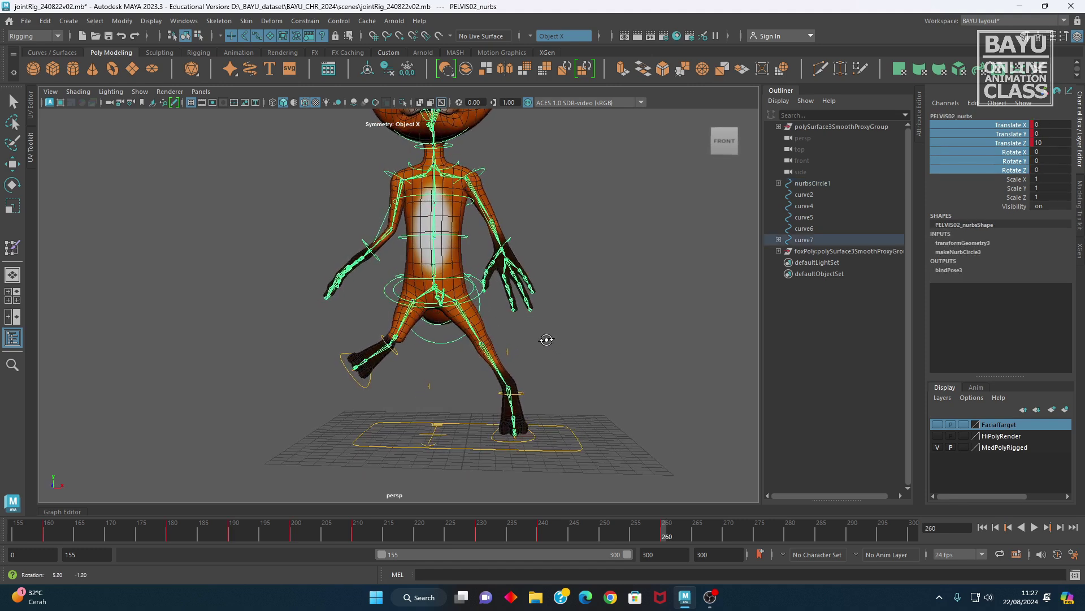
pyautogui.press('w')
pyautogui.moveTo(485, 288); pyautogui.dragTo(550, 291)
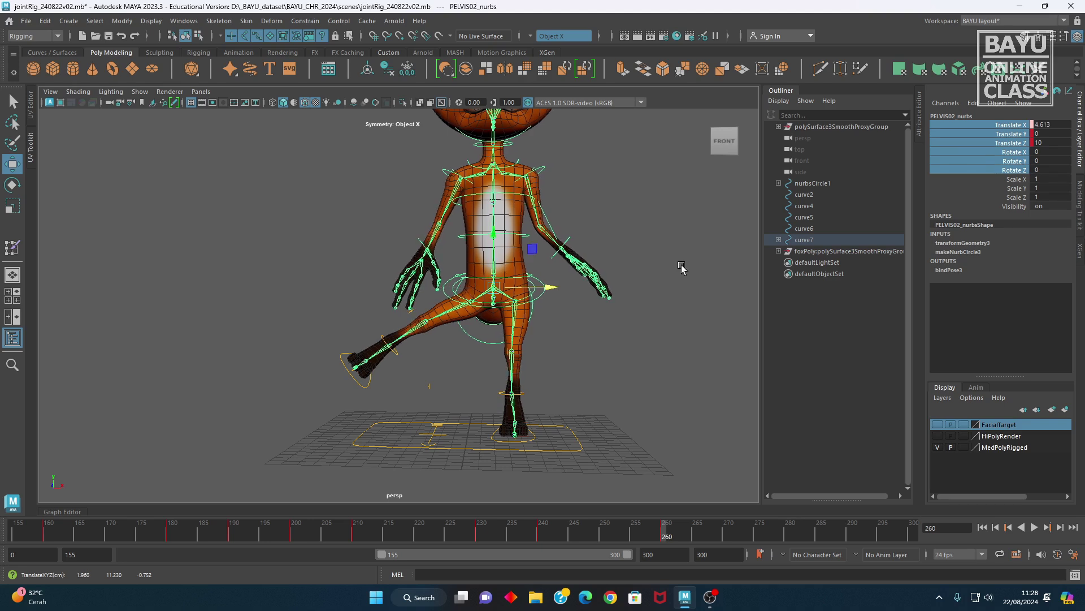
pyautogui.click(1054, 124)
pyautogui.write('5')
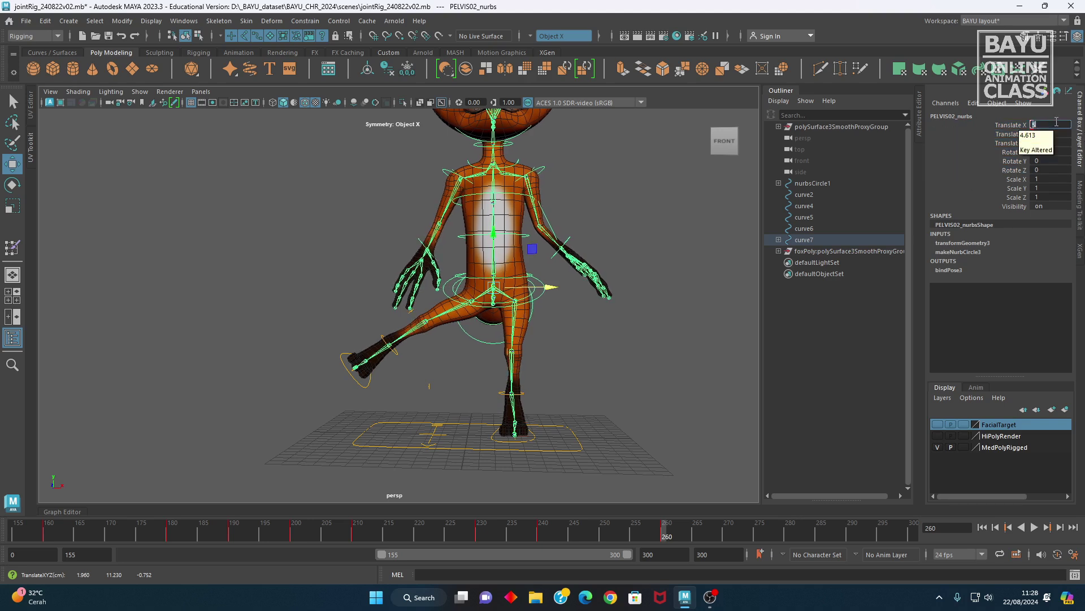
pyautogui.press('Return')
pyautogui.click(1016, 125)
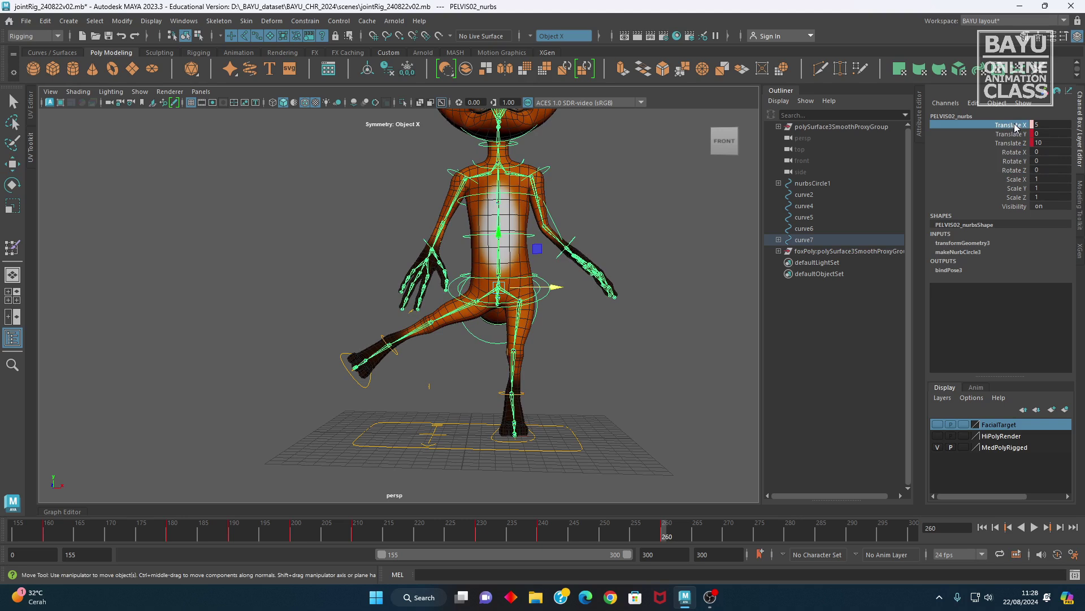
pyautogui.moveTo(1016, 127); pyautogui.dragTo(1014, 143)
pyautogui.rightClick(1006, 141)
pyautogui.click(1005, 158)
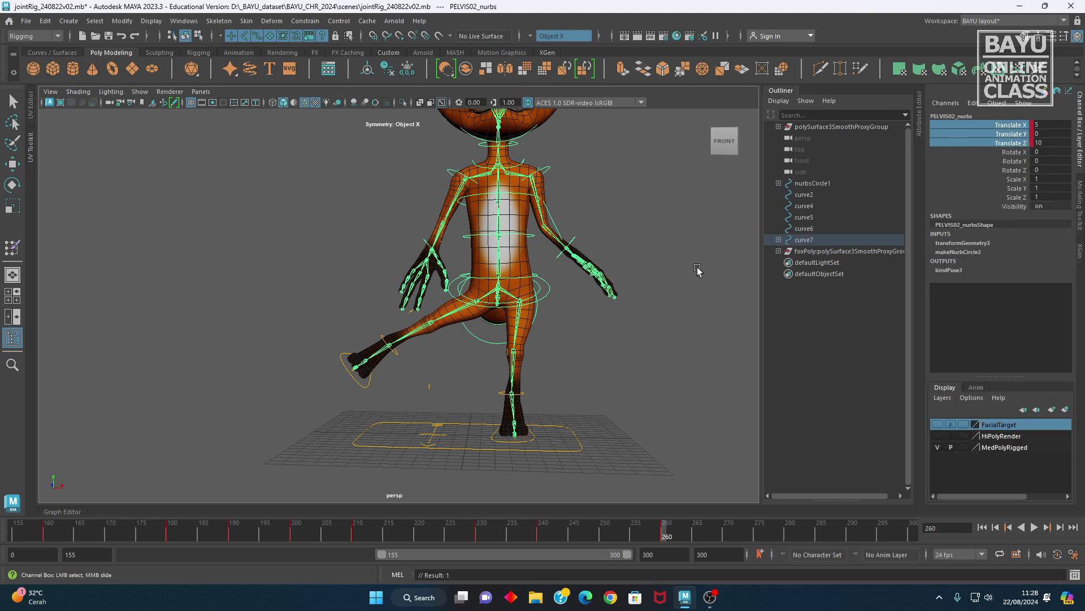
# Hold the pelvis pose by keying its Translate X, Y and Z channels at frame 270
pyautogui.keyDown('alt'); pyautogui.moveTo(506, 339); pyautogui.dragTo(504, 353); pyautogui.keyUp('alt')
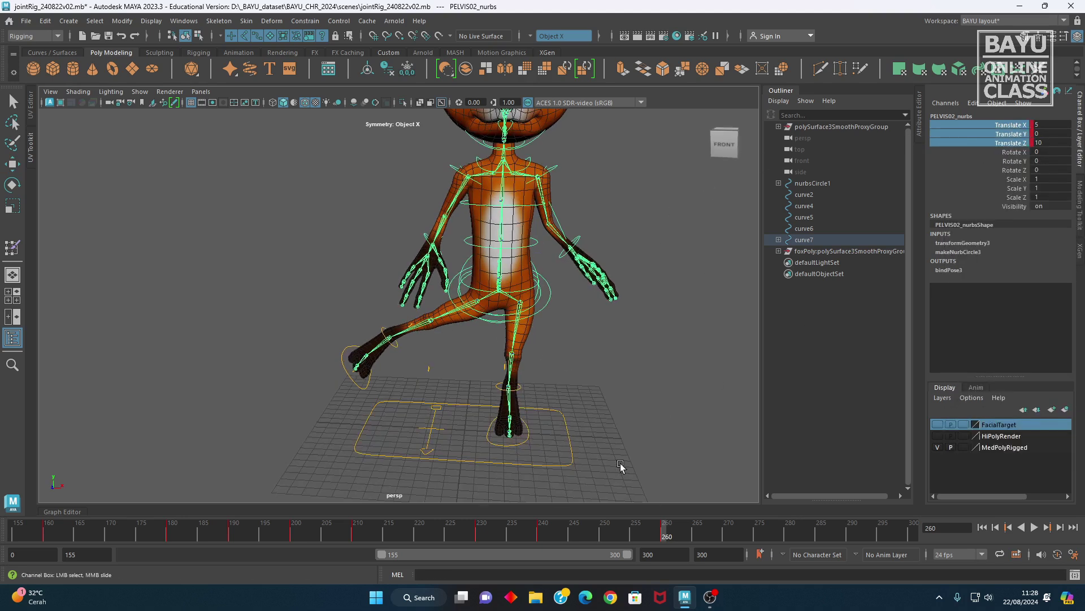
pyautogui.keyDown('alt'); pyautogui.moveTo(563, 419); pyautogui.dragTo(517, 359); pyautogui.keyUp('alt')
pyautogui.moveTo(664, 537); pyautogui.dragTo(724, 541)
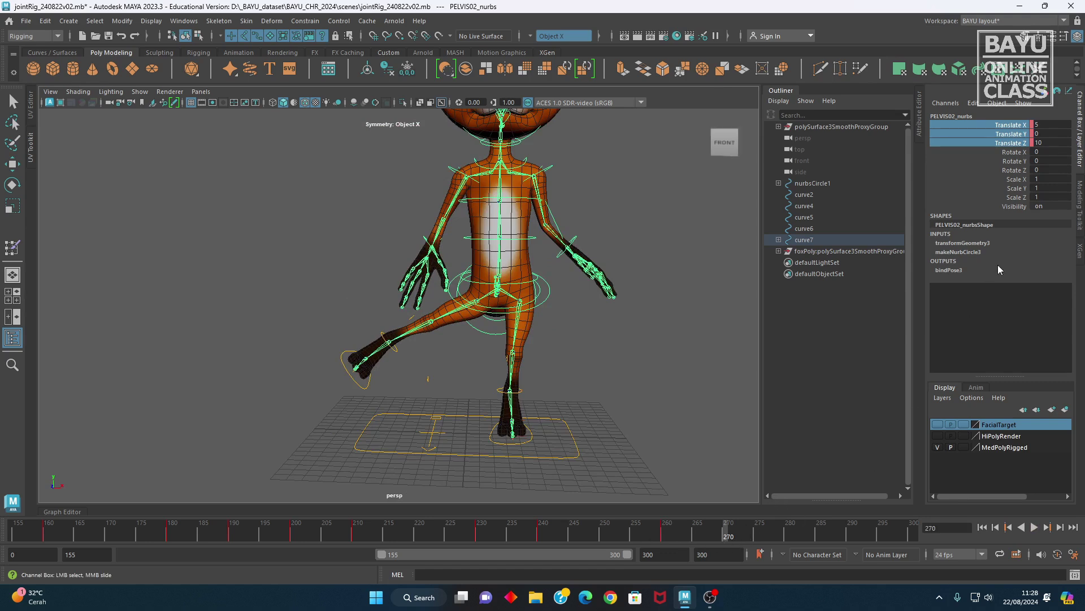
pyautogui.rightClick(1009, 143)
pyautogui.click(1004, 156)
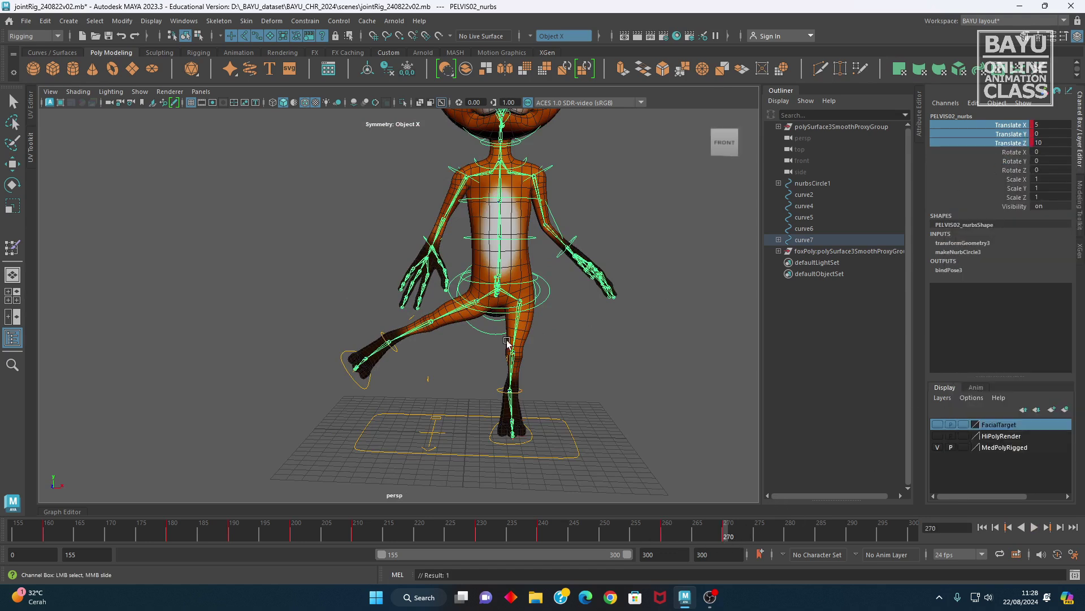